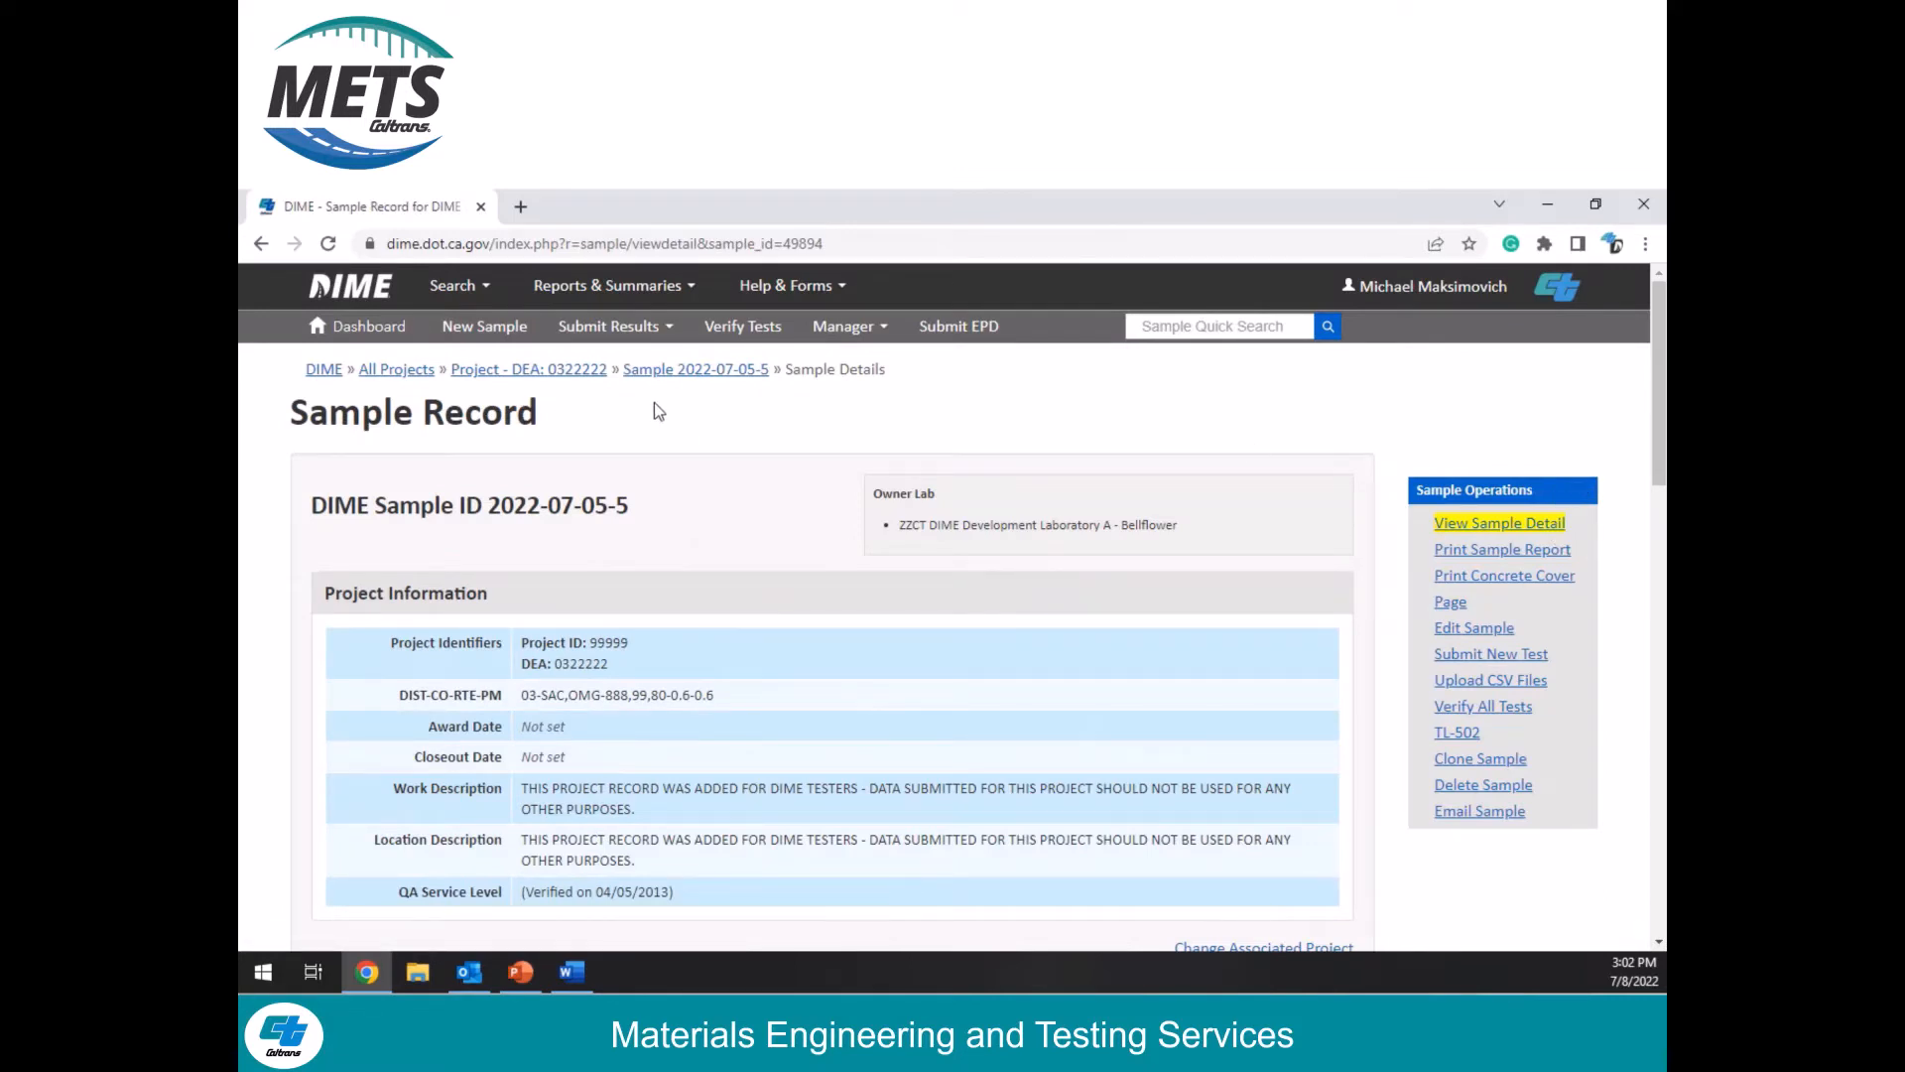
{"action": "left_click", "coordinate": [484, 286]}
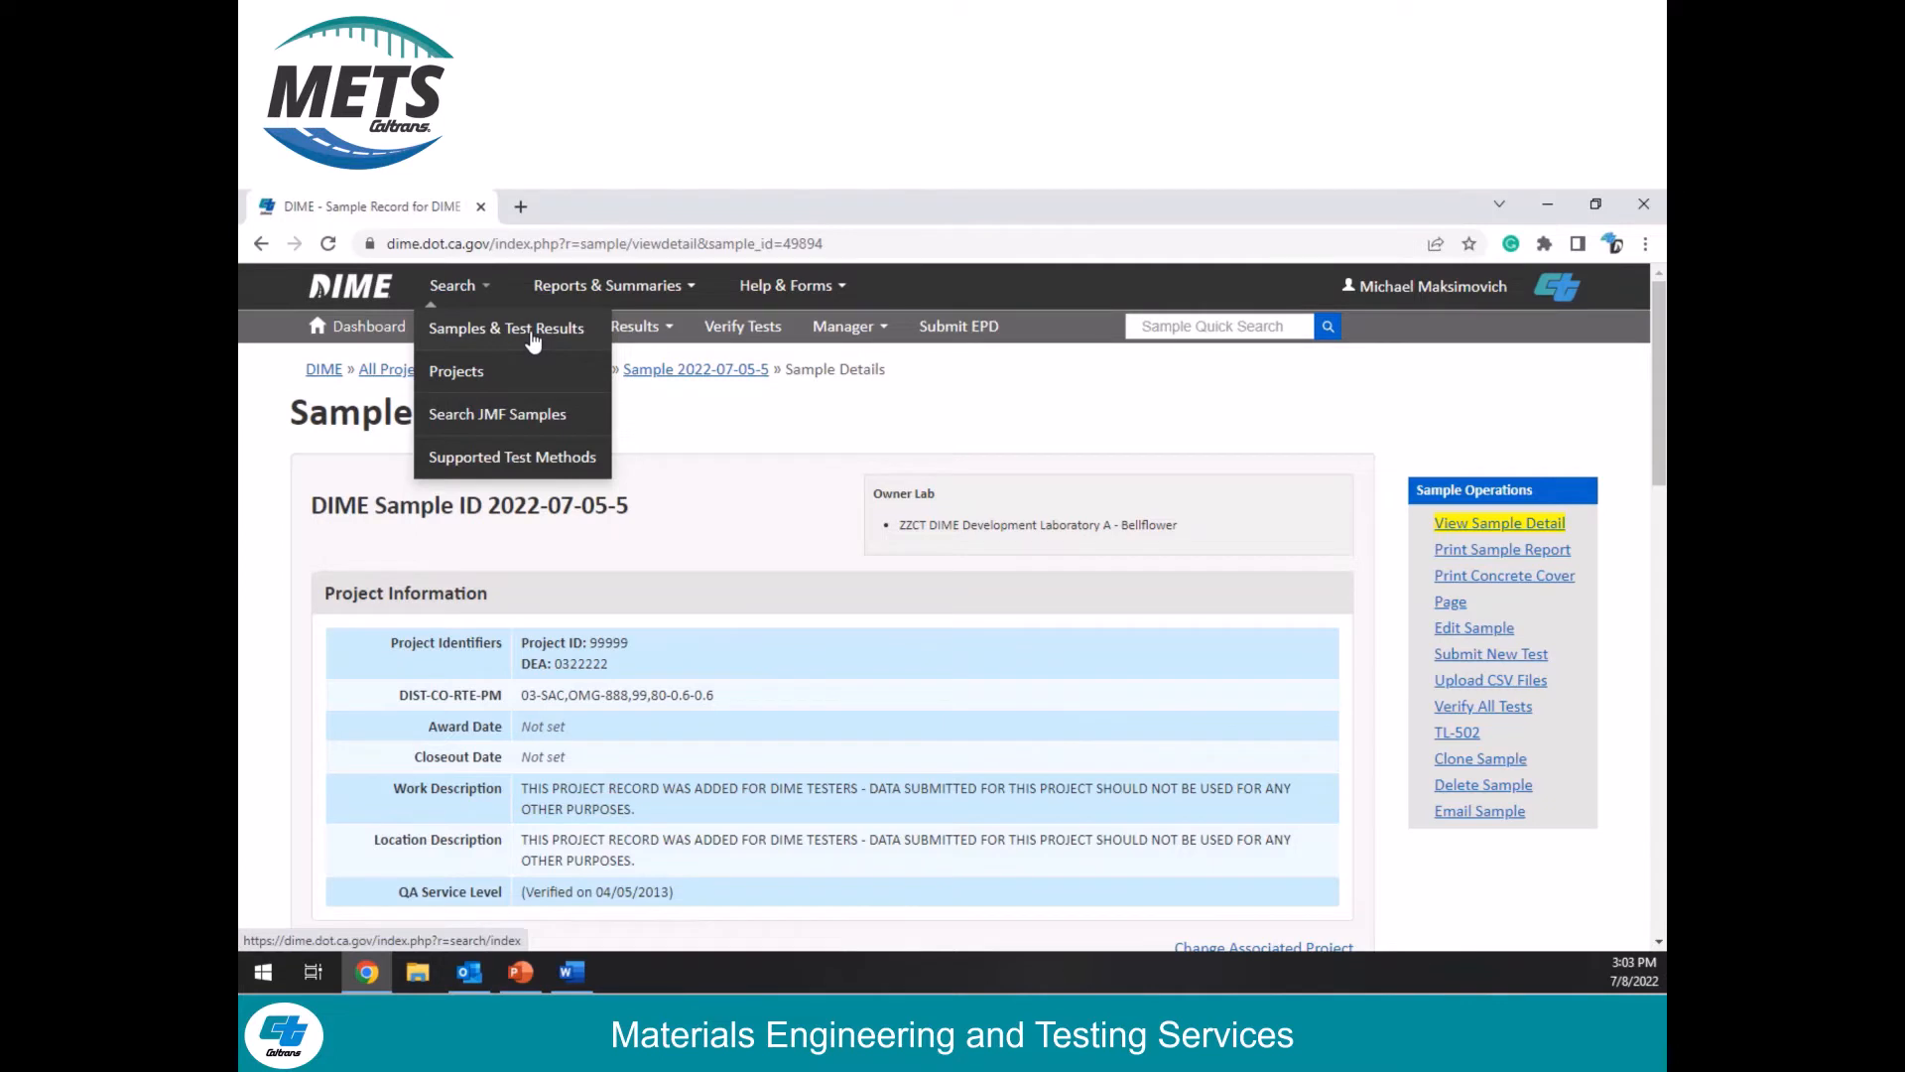
{"action": "left_click", "coordinate": [1074, 424]}
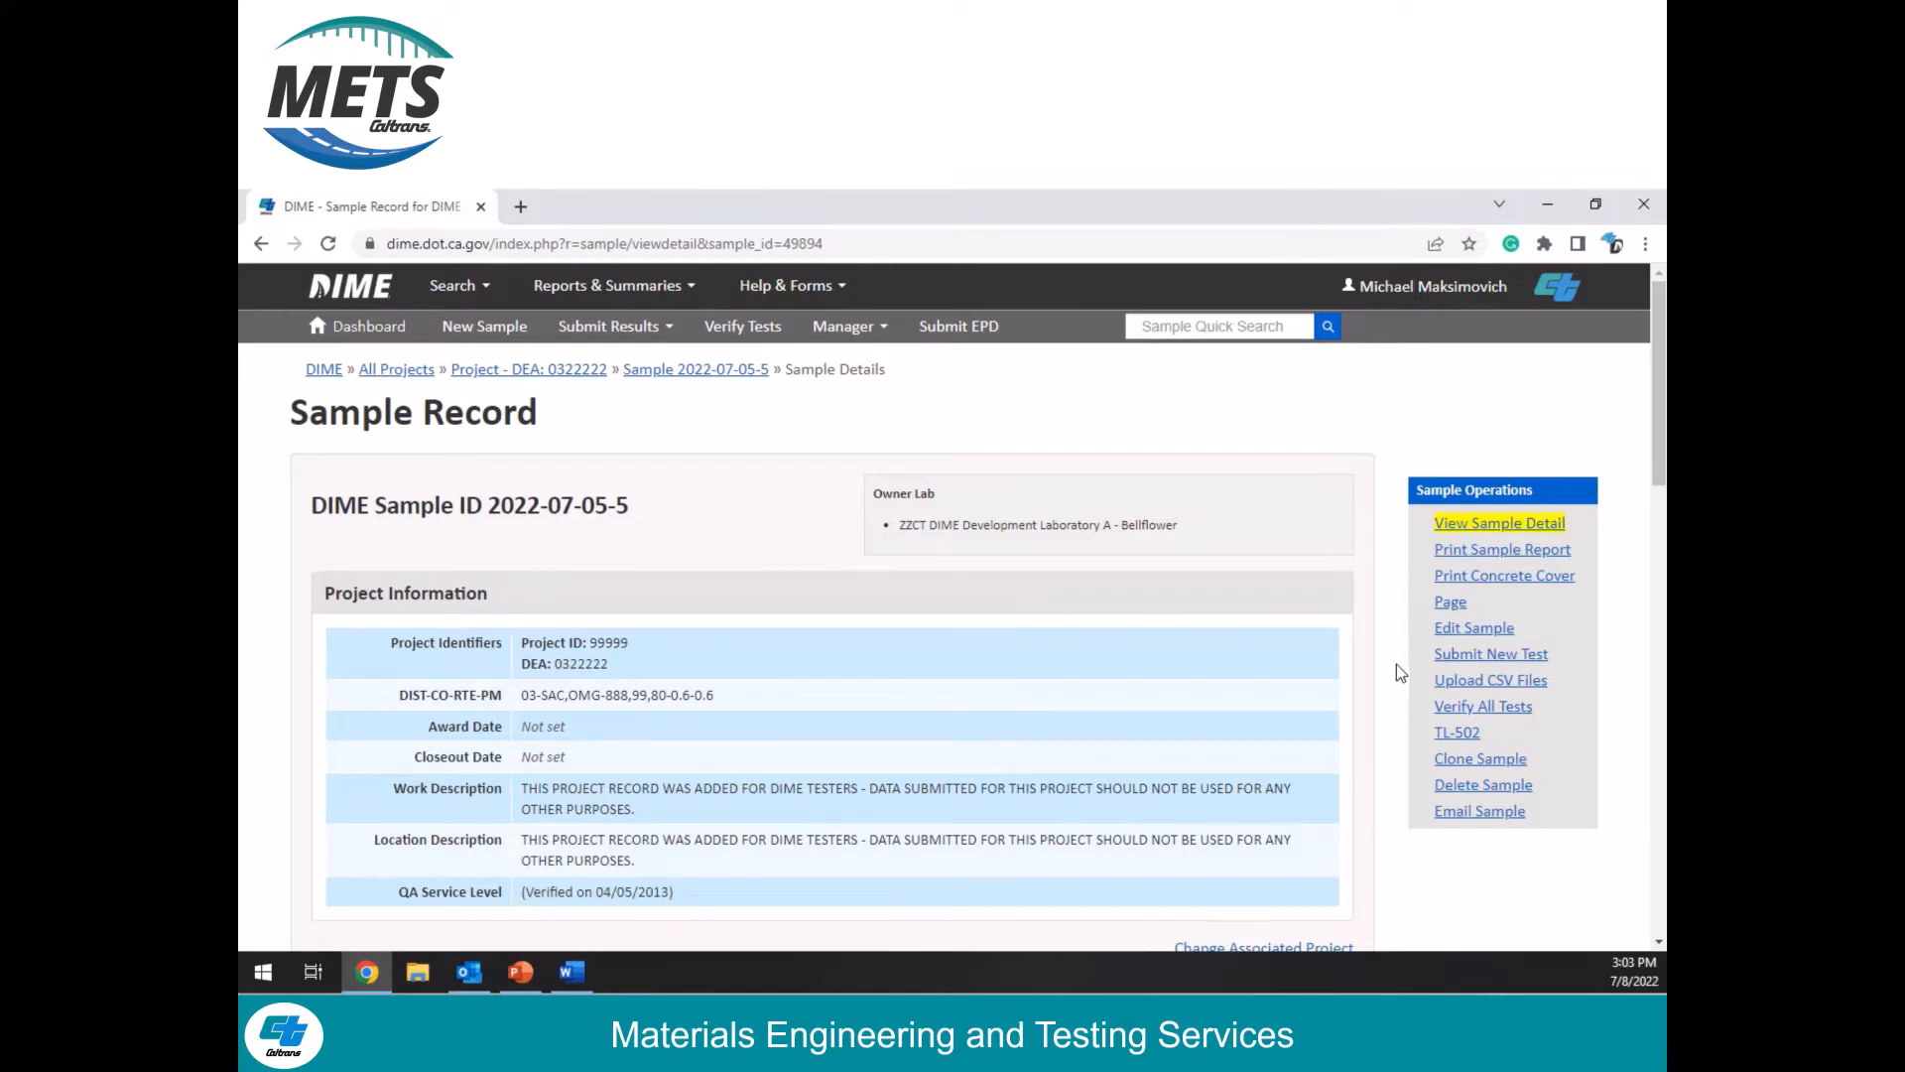
Step: Start a new test for the sample using the ASTM C231-17a air content by pressure method and proceed to the preliminary questions
{"action": "left_click", "coordinate": [1456, 660]}
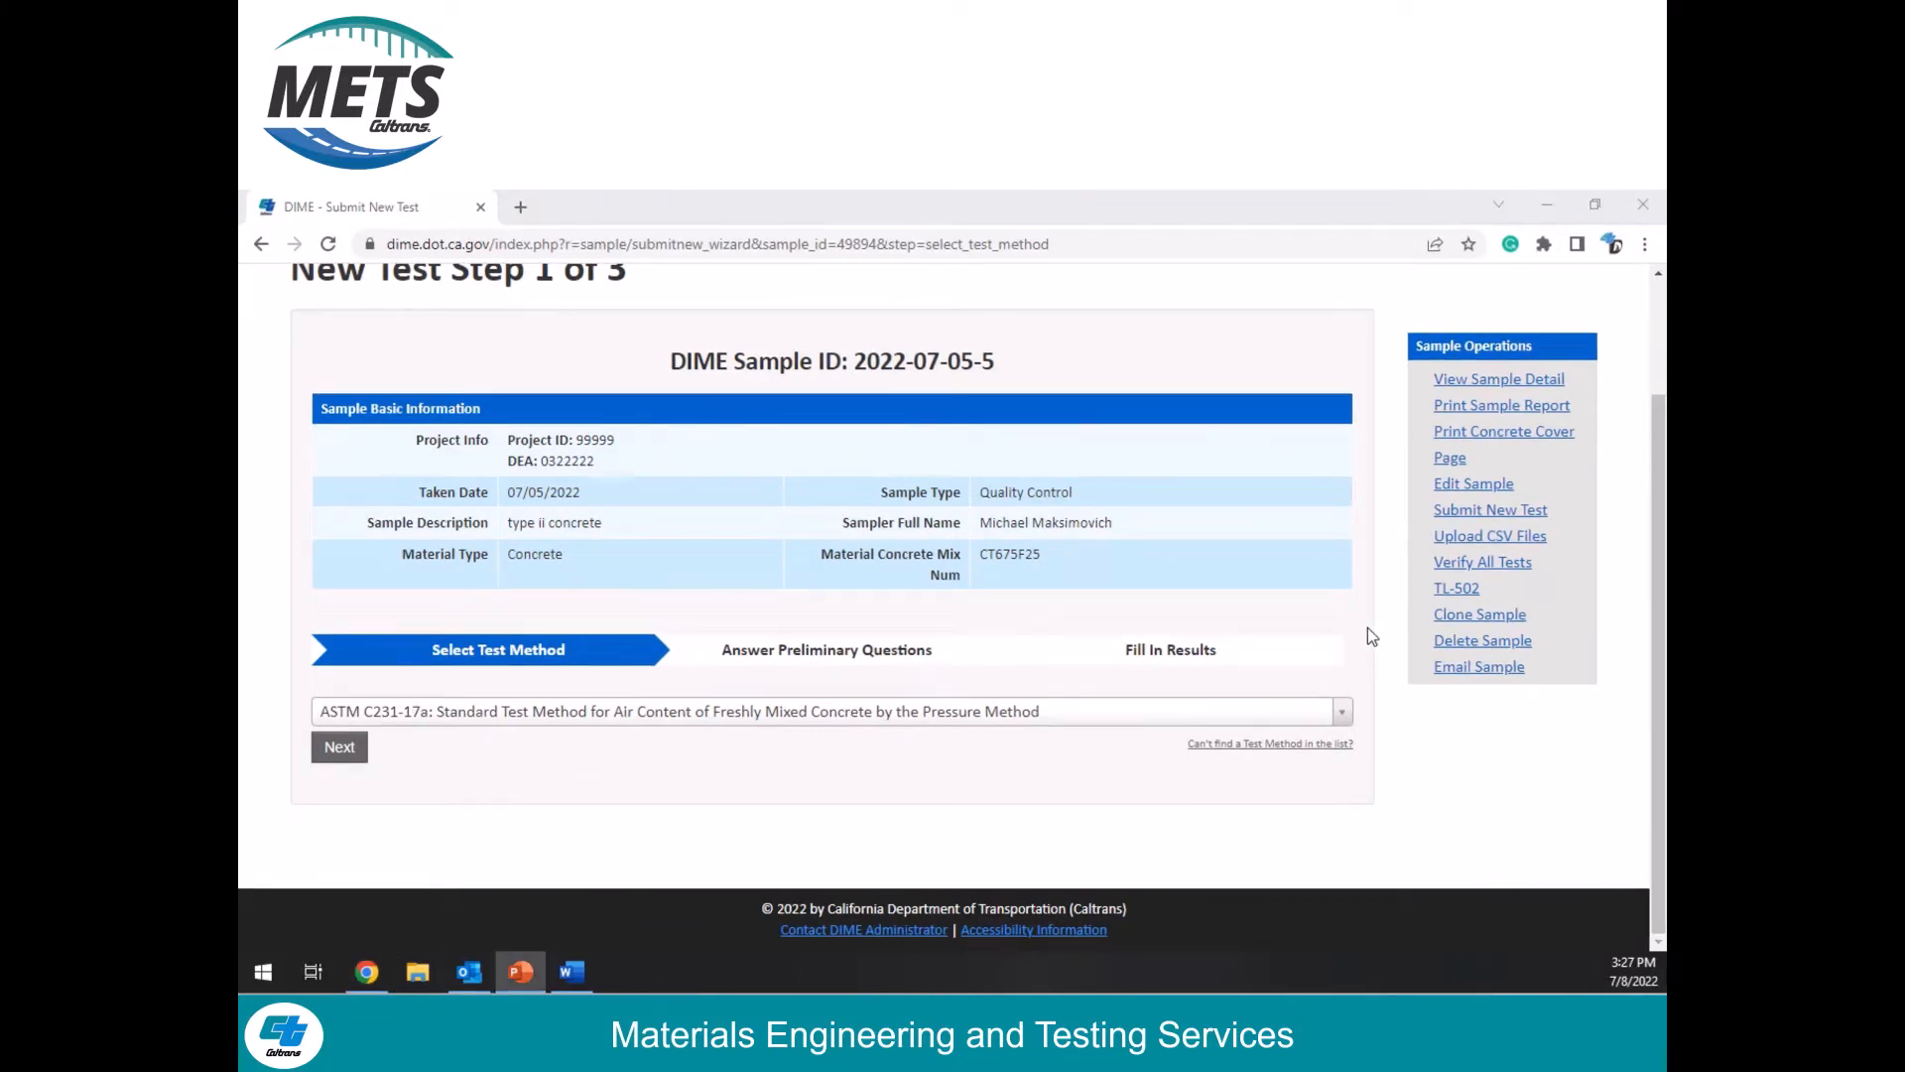
{"action": "left_click", "coordinate": [1014, 711]}
{"action": "type", "text": "c231"}
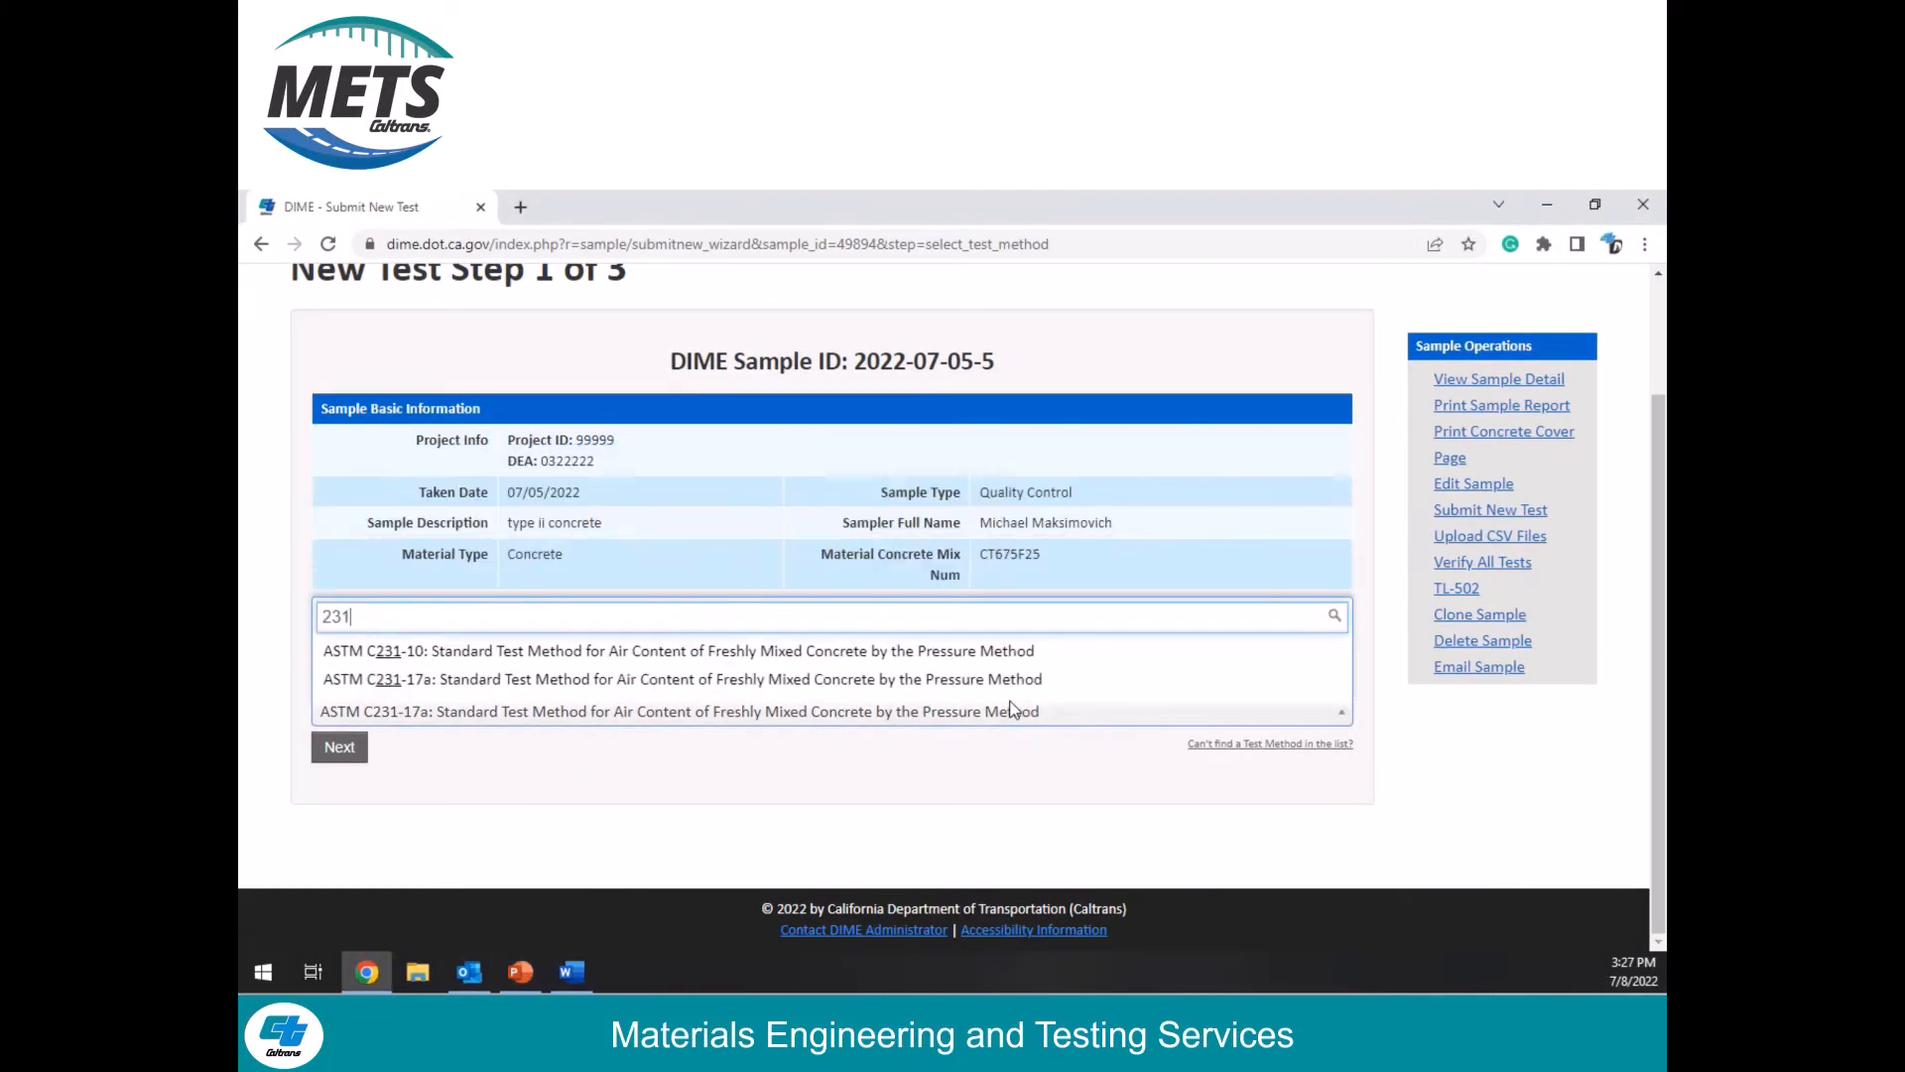
{"action": "left_click", "coordinate": [762, 675]}
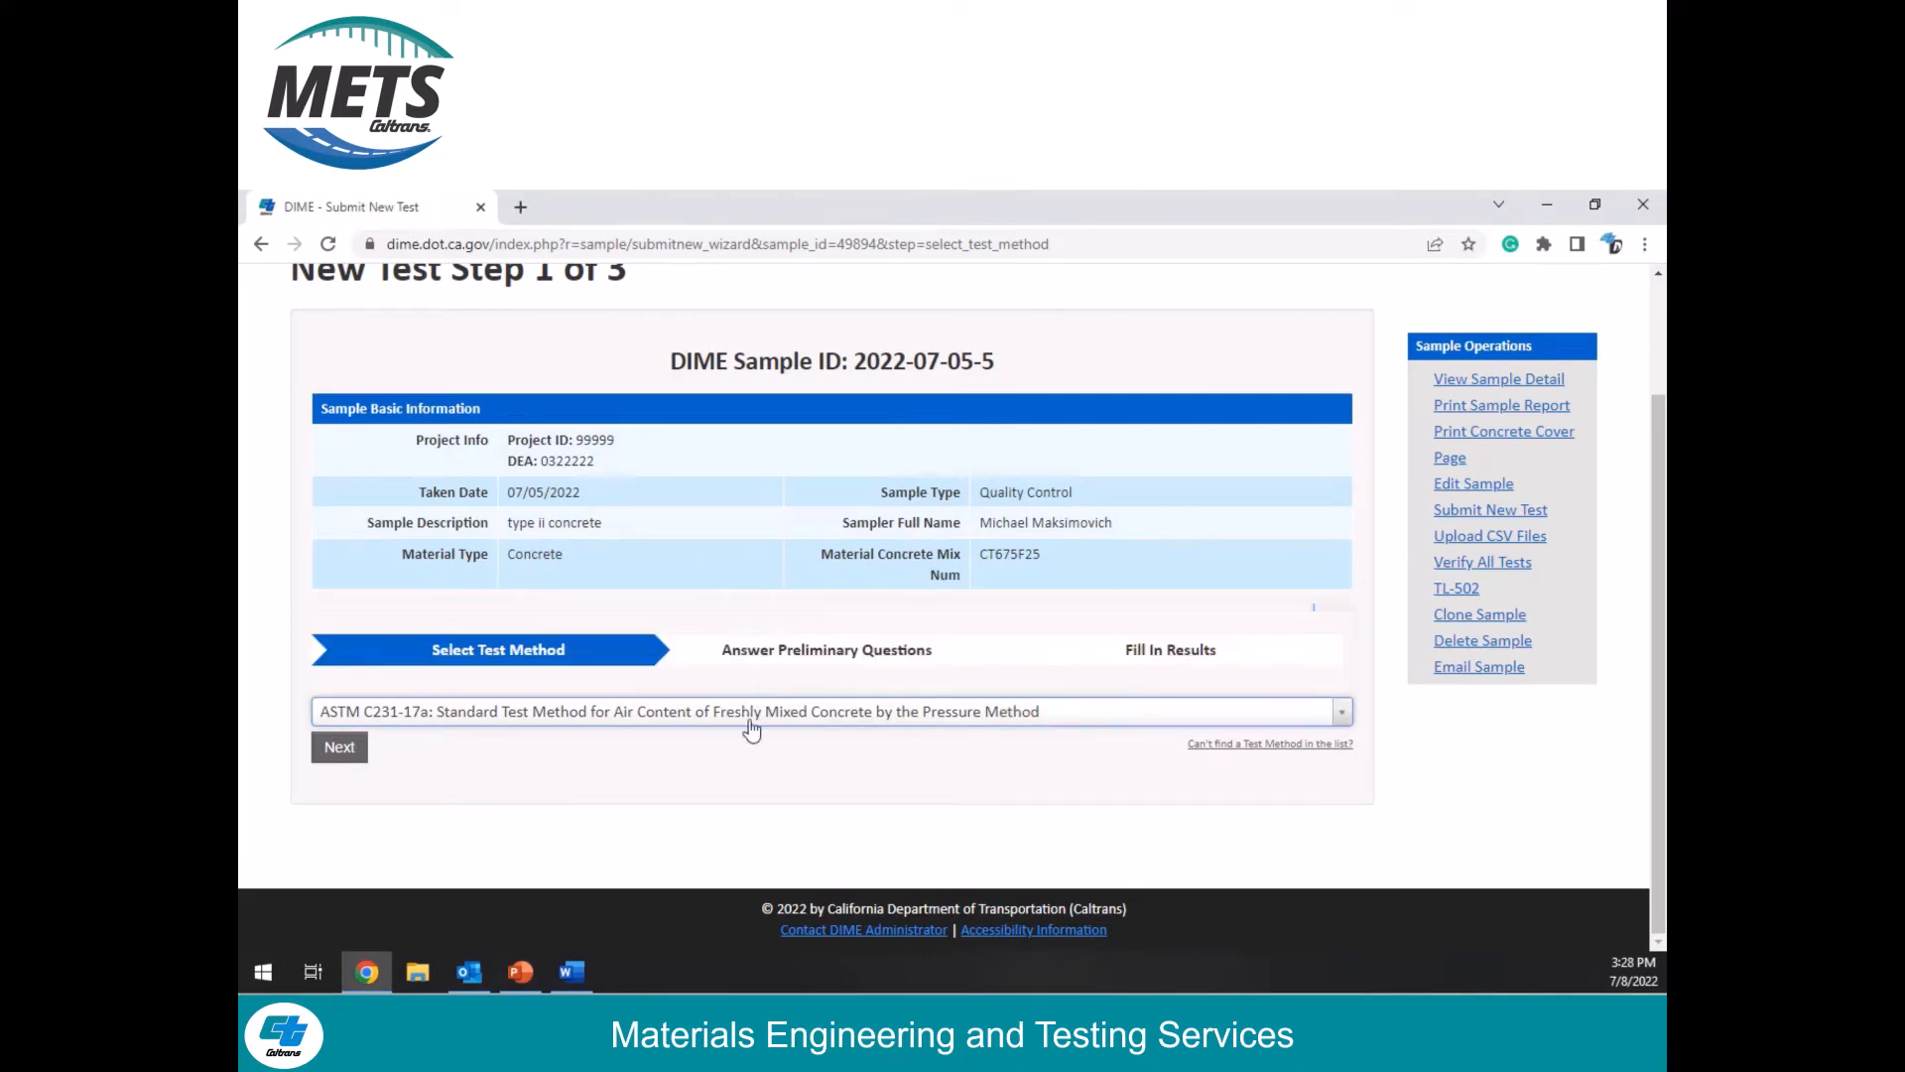
{"action": "left_click", "coordinate": [339, 749]}
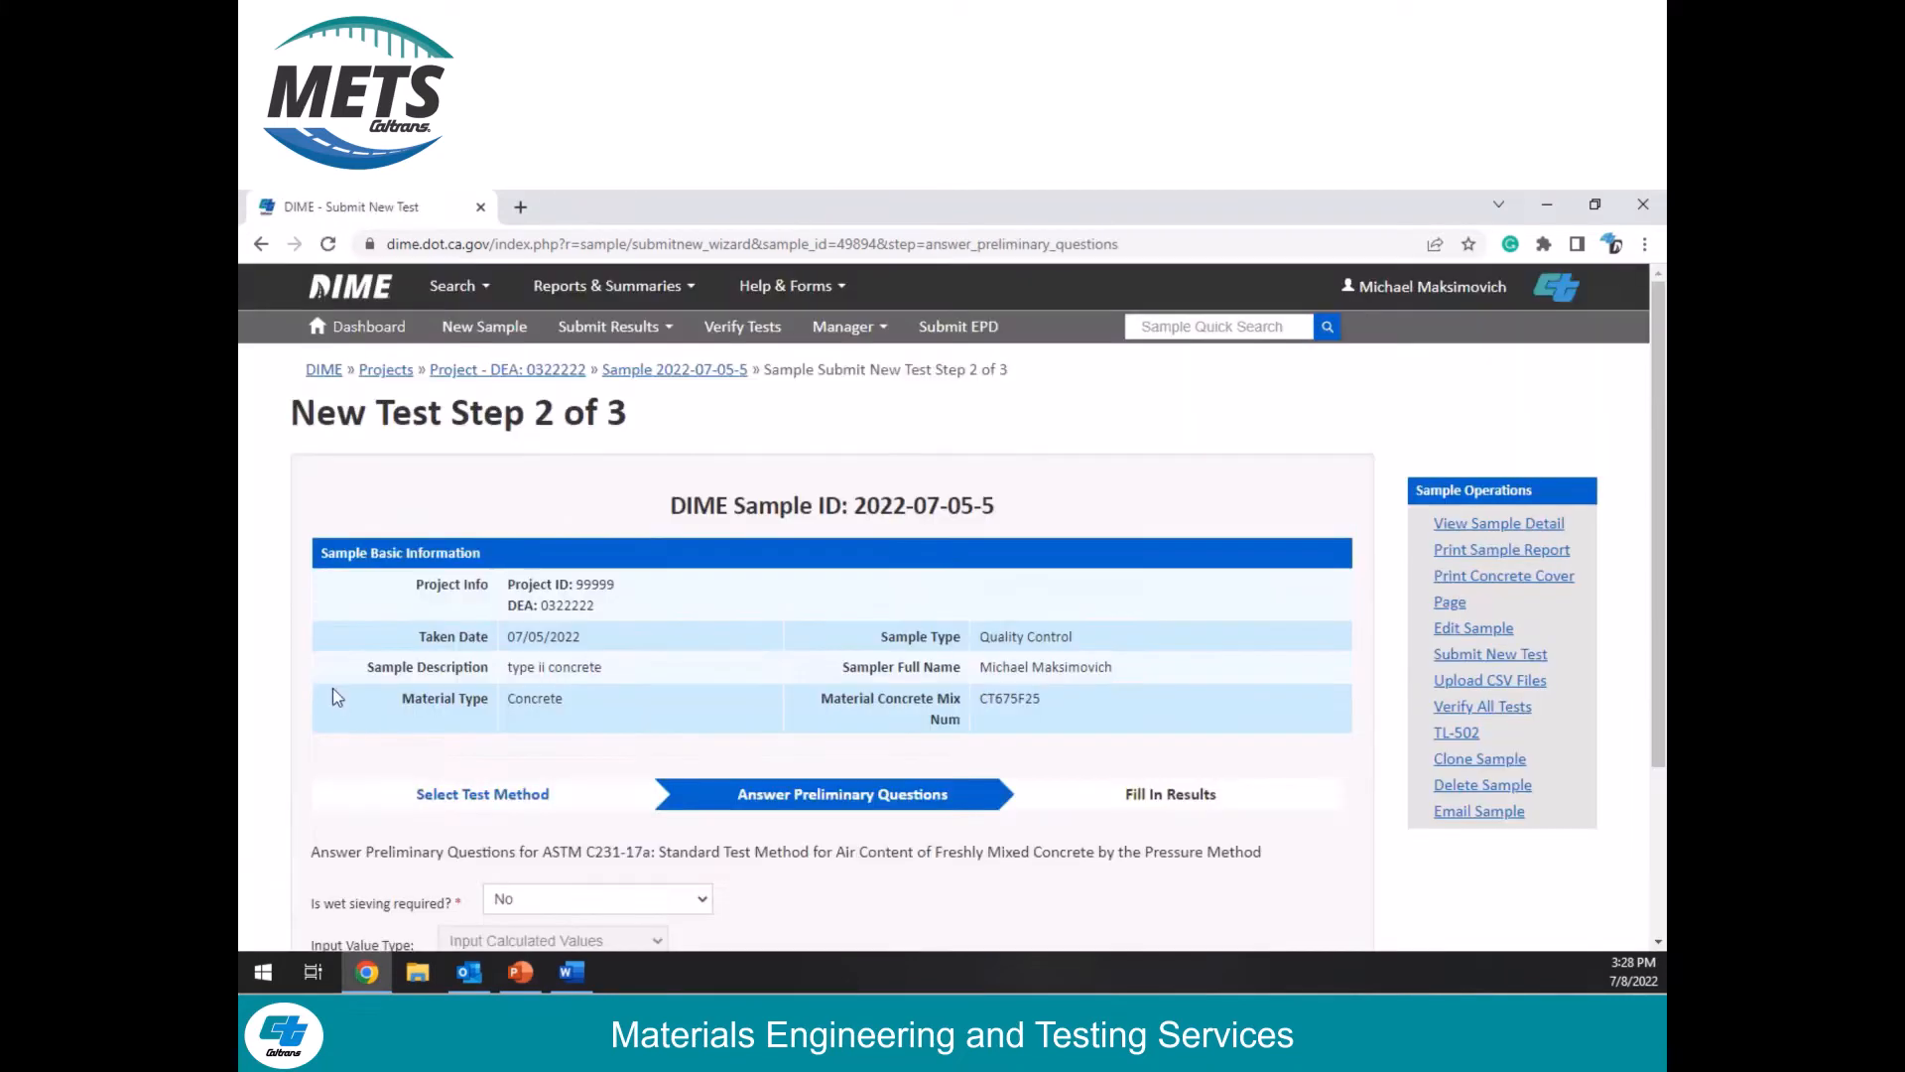
Step: Answer No to the wet sieving question and continue to the results entry
{"action": "scroll", "coordinate": [1193, 615], "scroll_direction": "down", "scroll_amount": 2}
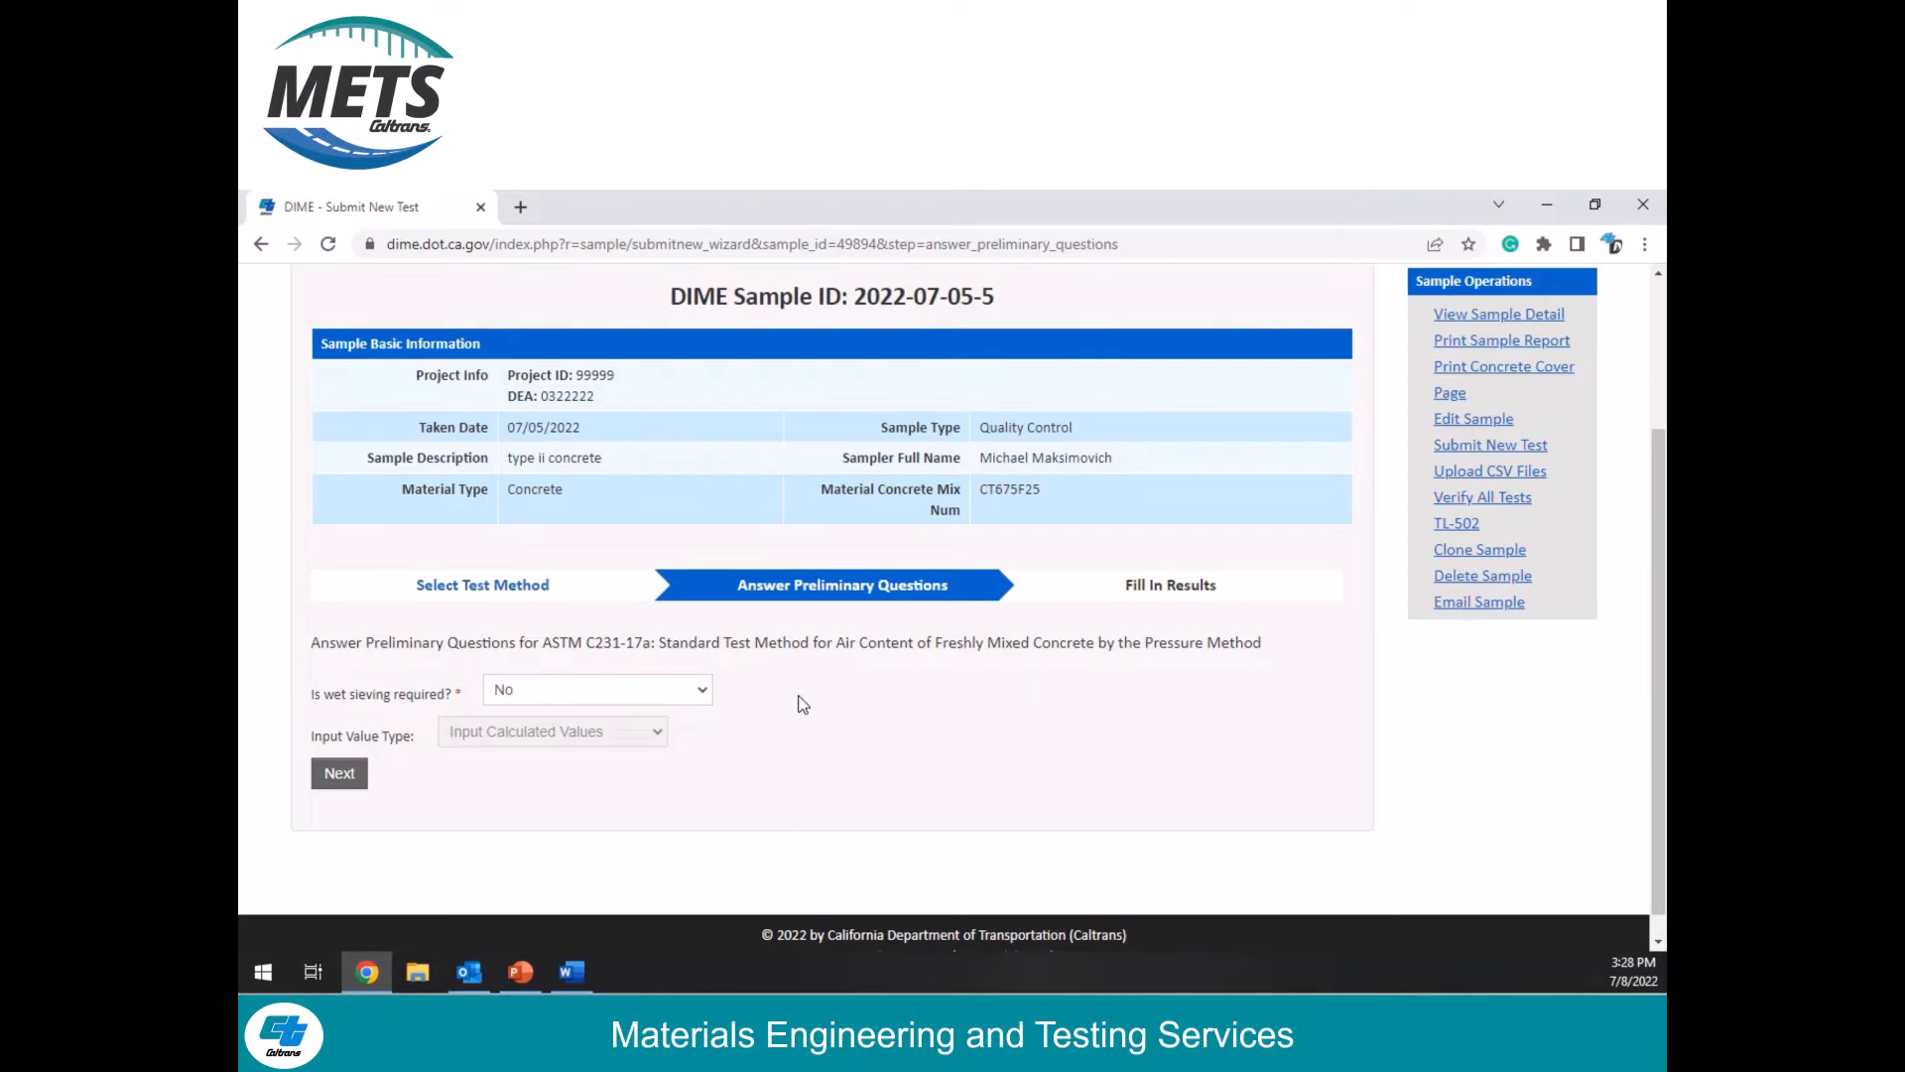
{"action": "left_click", "coordinate": [690, 704]}
{"action": "left_click", "coordinate": [534, 754]}
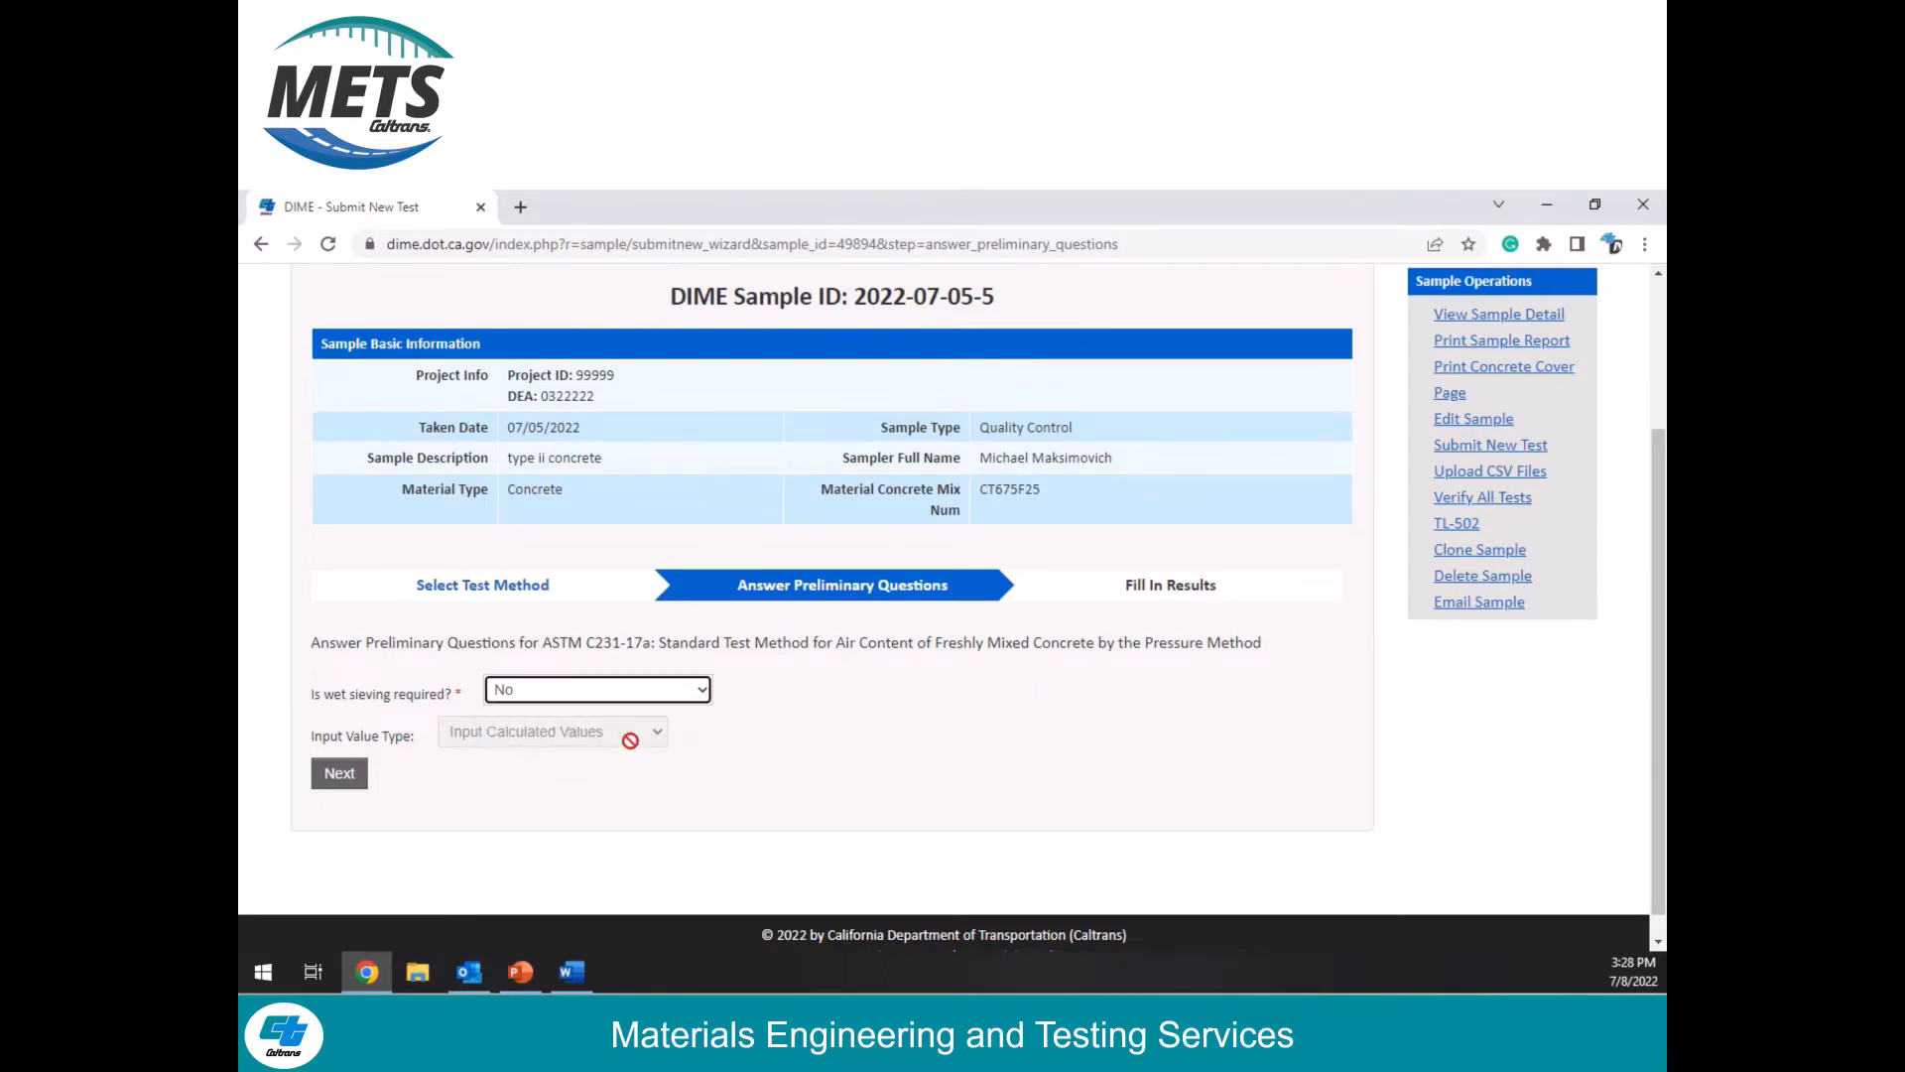
{"action": "left_click", "coordinate": [702, 747]}
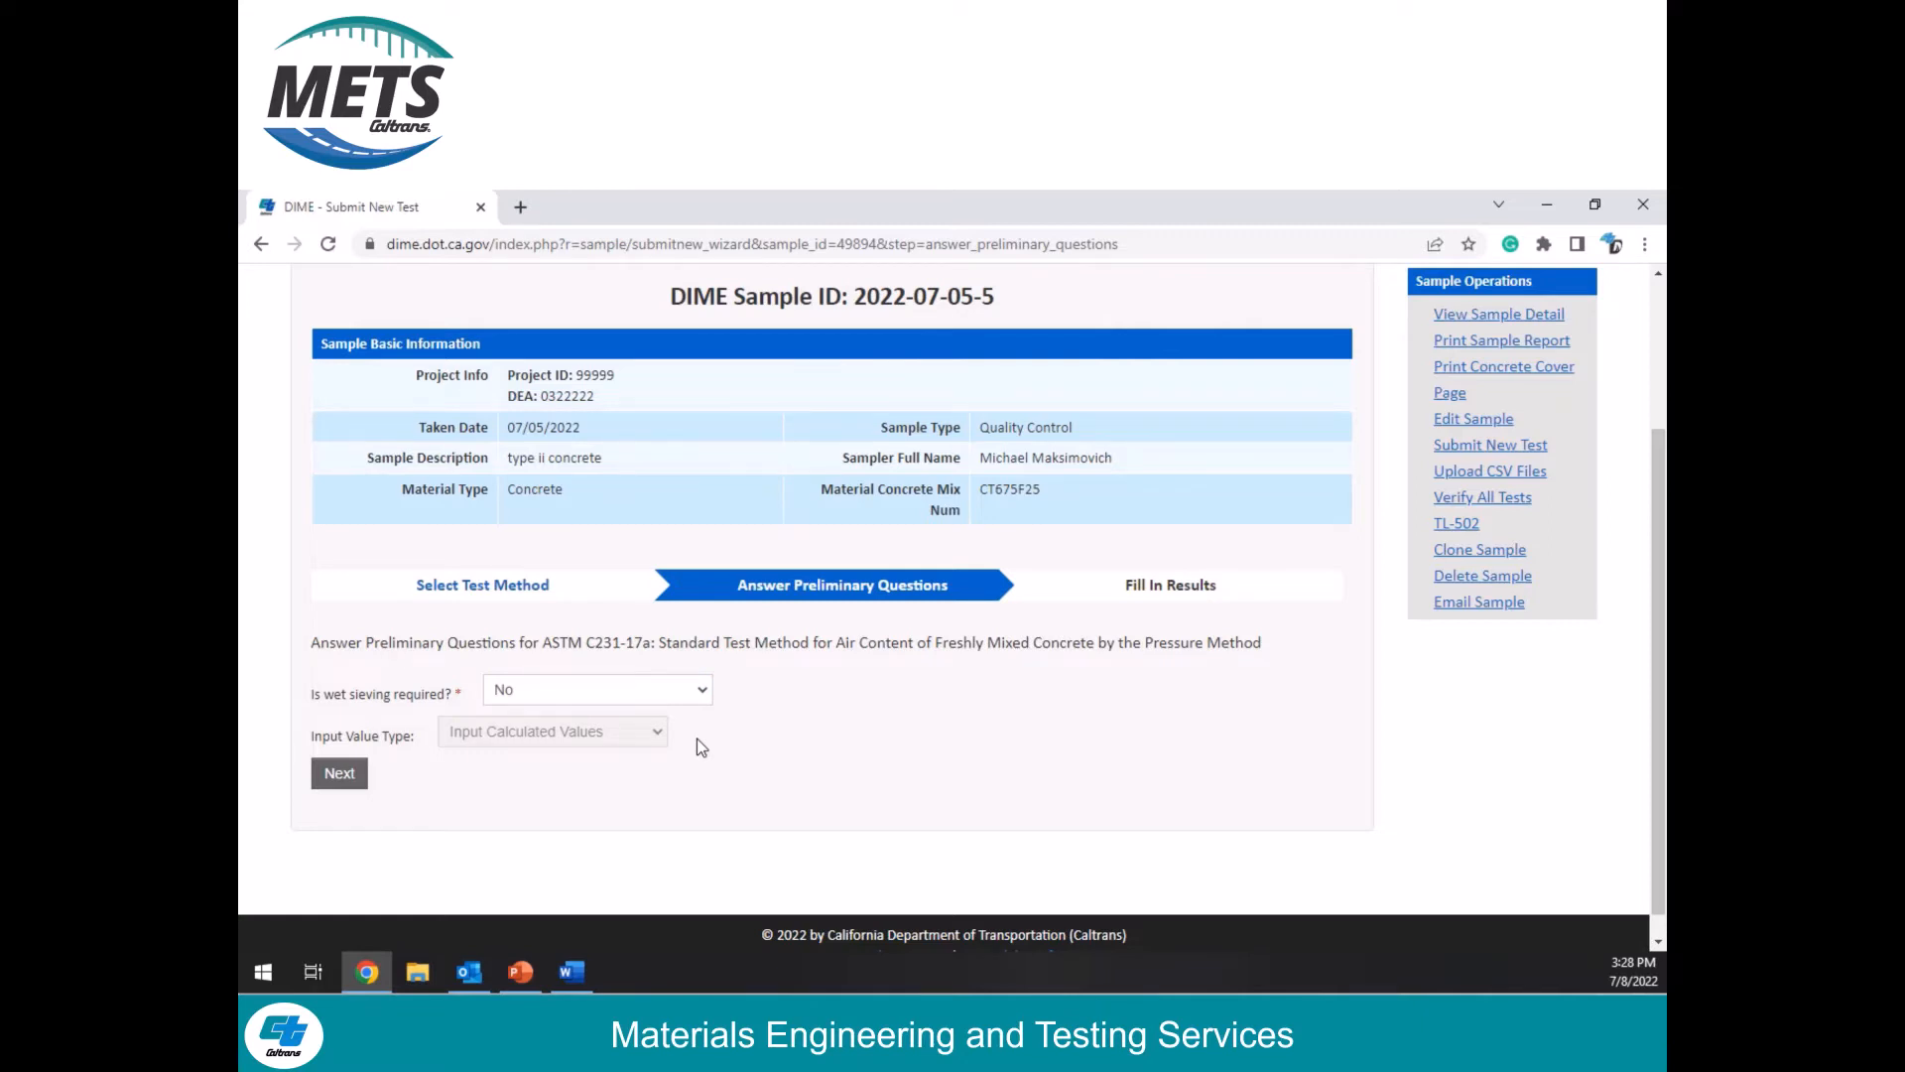
{"action": "left_click", "coordinate": [342, 780]}
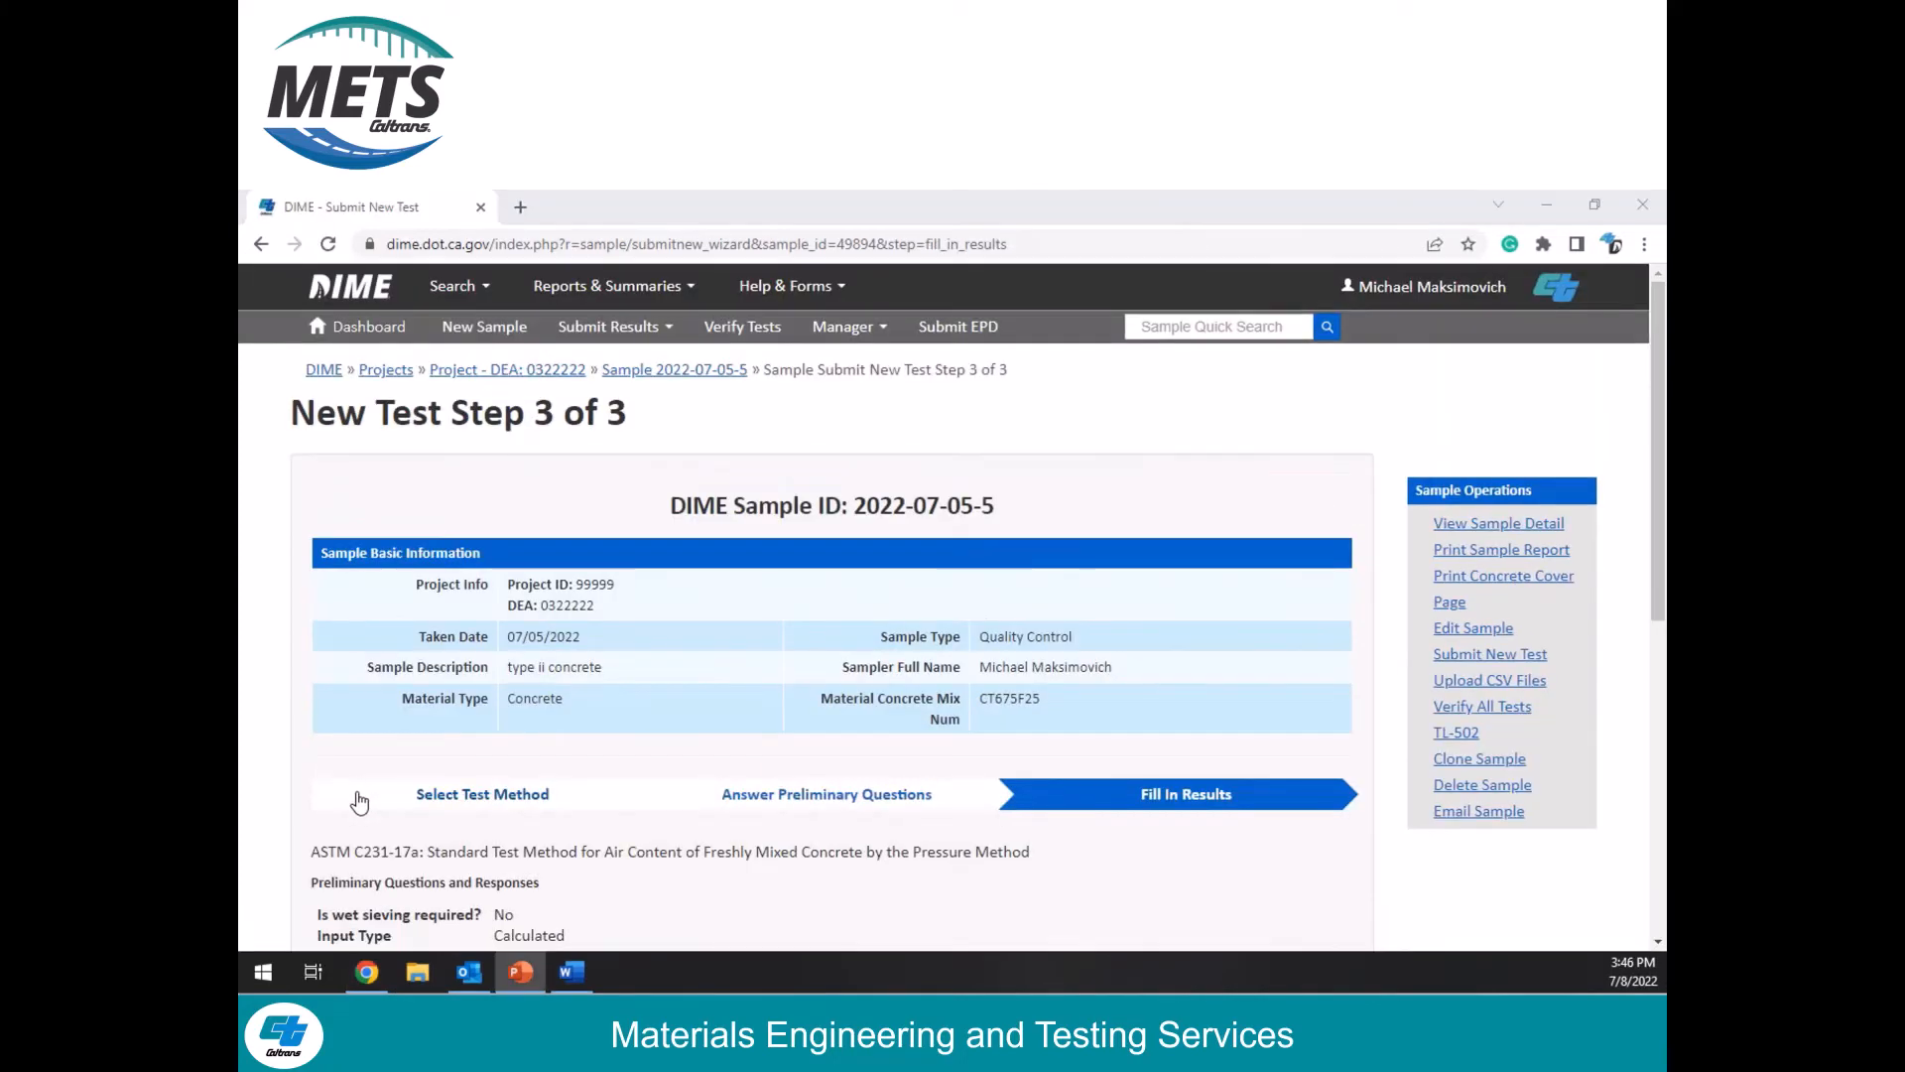
Step: Set the test date to 07/08/2022 and the air content to 5.1 %, leave the general comments empty, and save the test
{"action": "scroll", "coordinate": [354, 784], "scroll_direction": "down", "scroll_amount": 5}
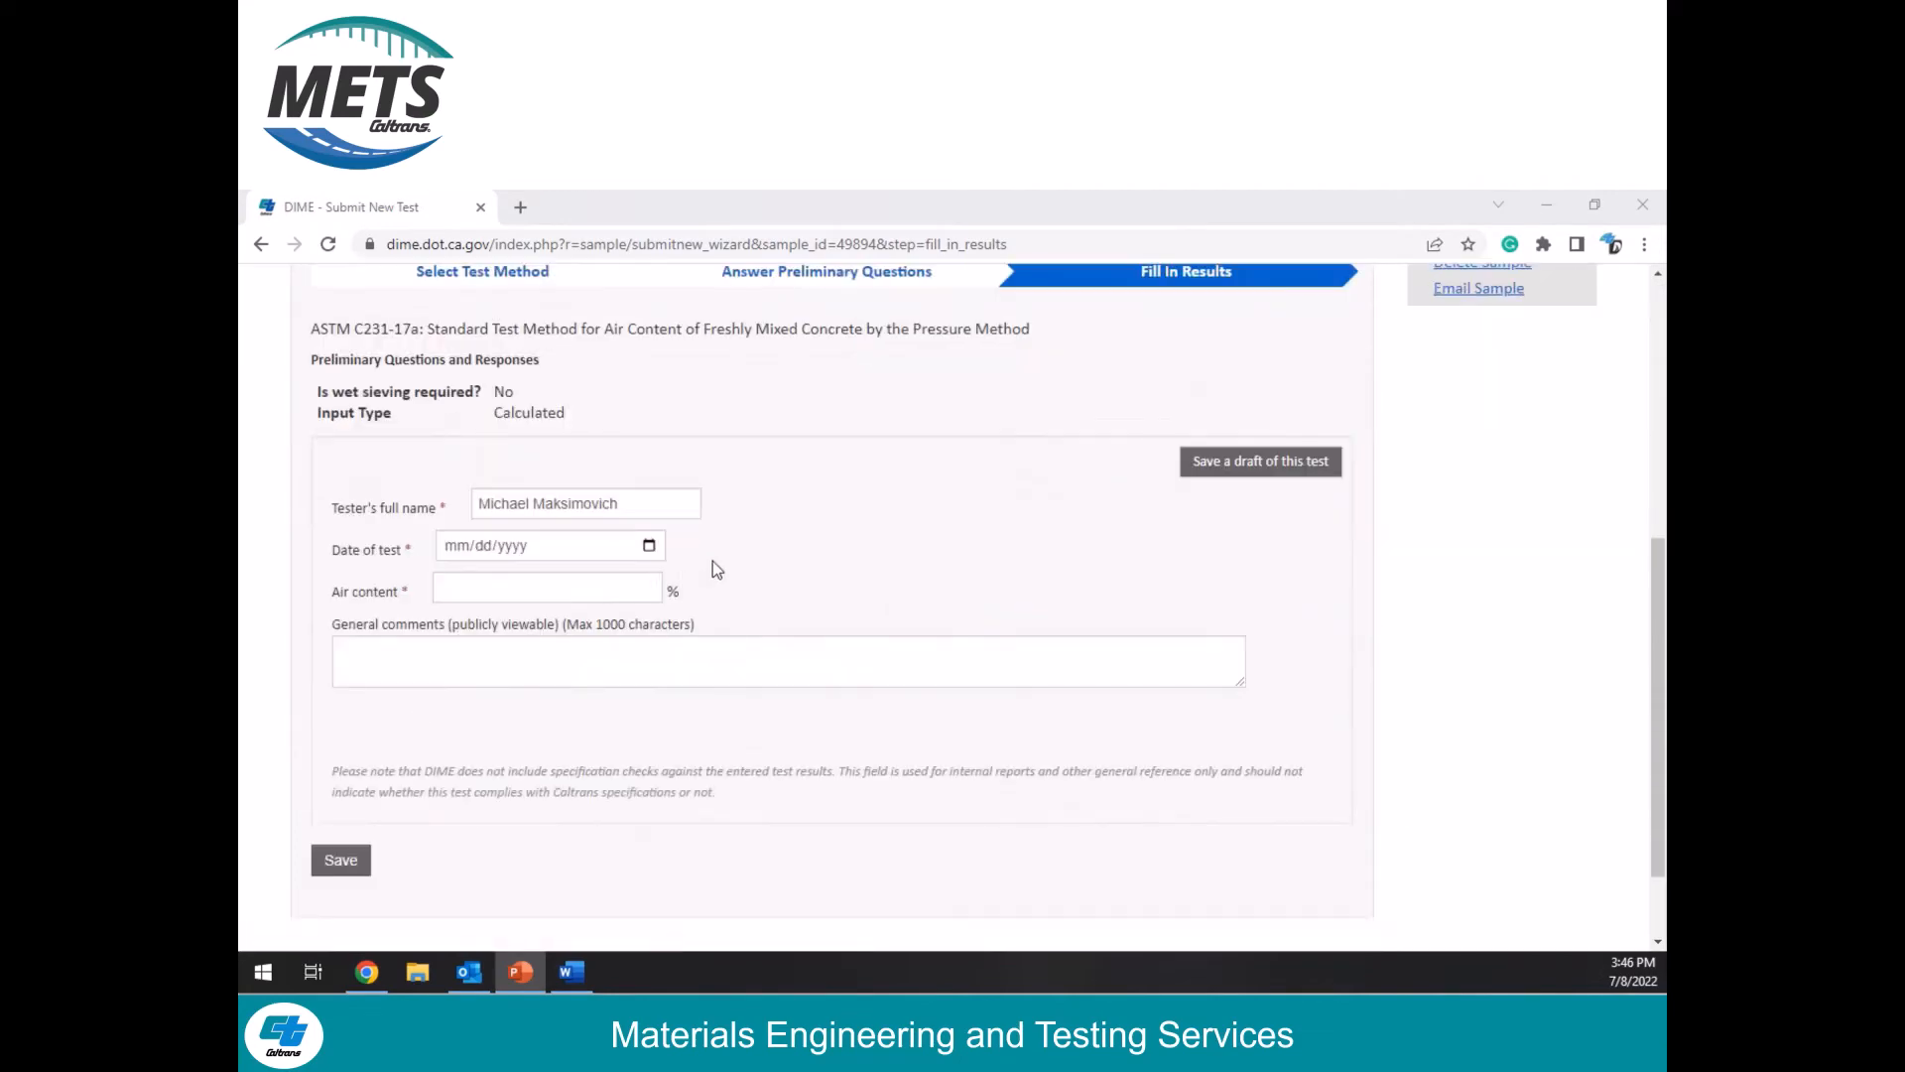
{"action": "left_click", "coordinate": [650, 549]}
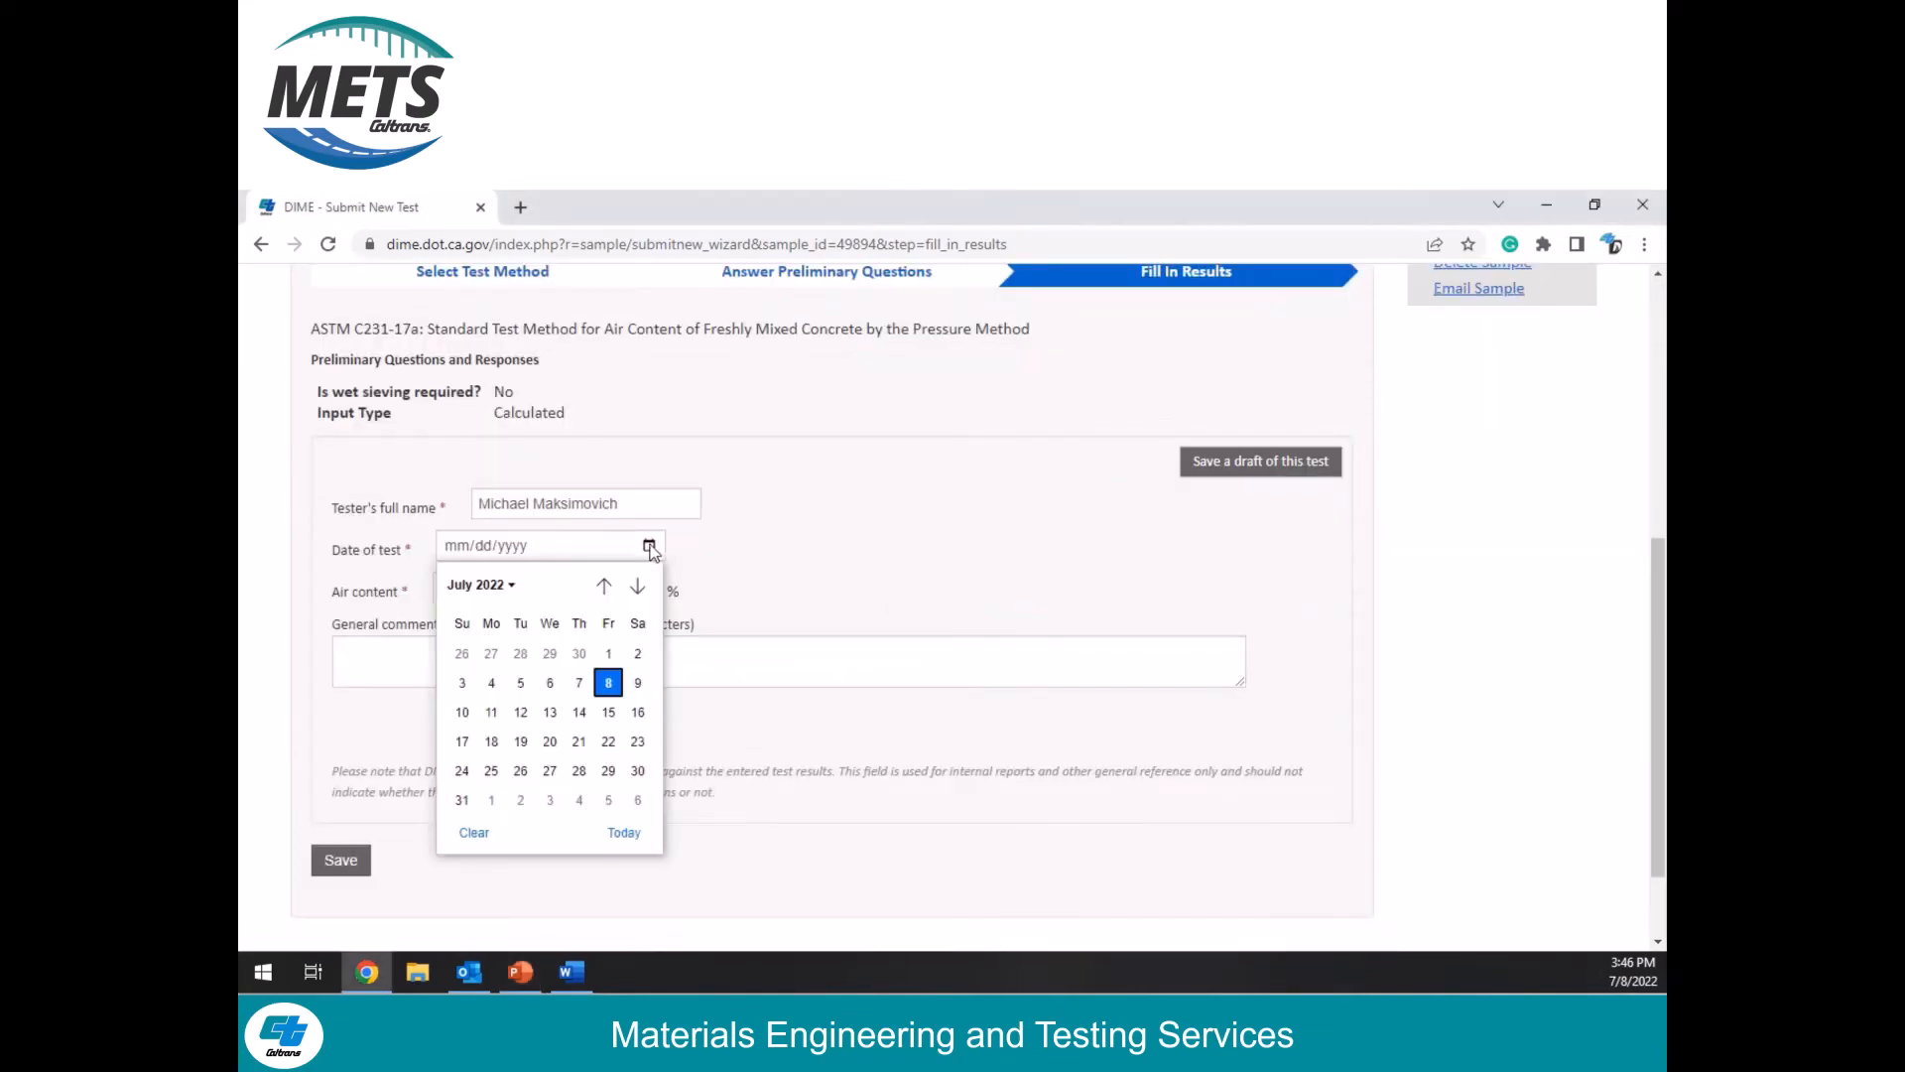
{"action": "left_click", "coordinate": [609, 680]}
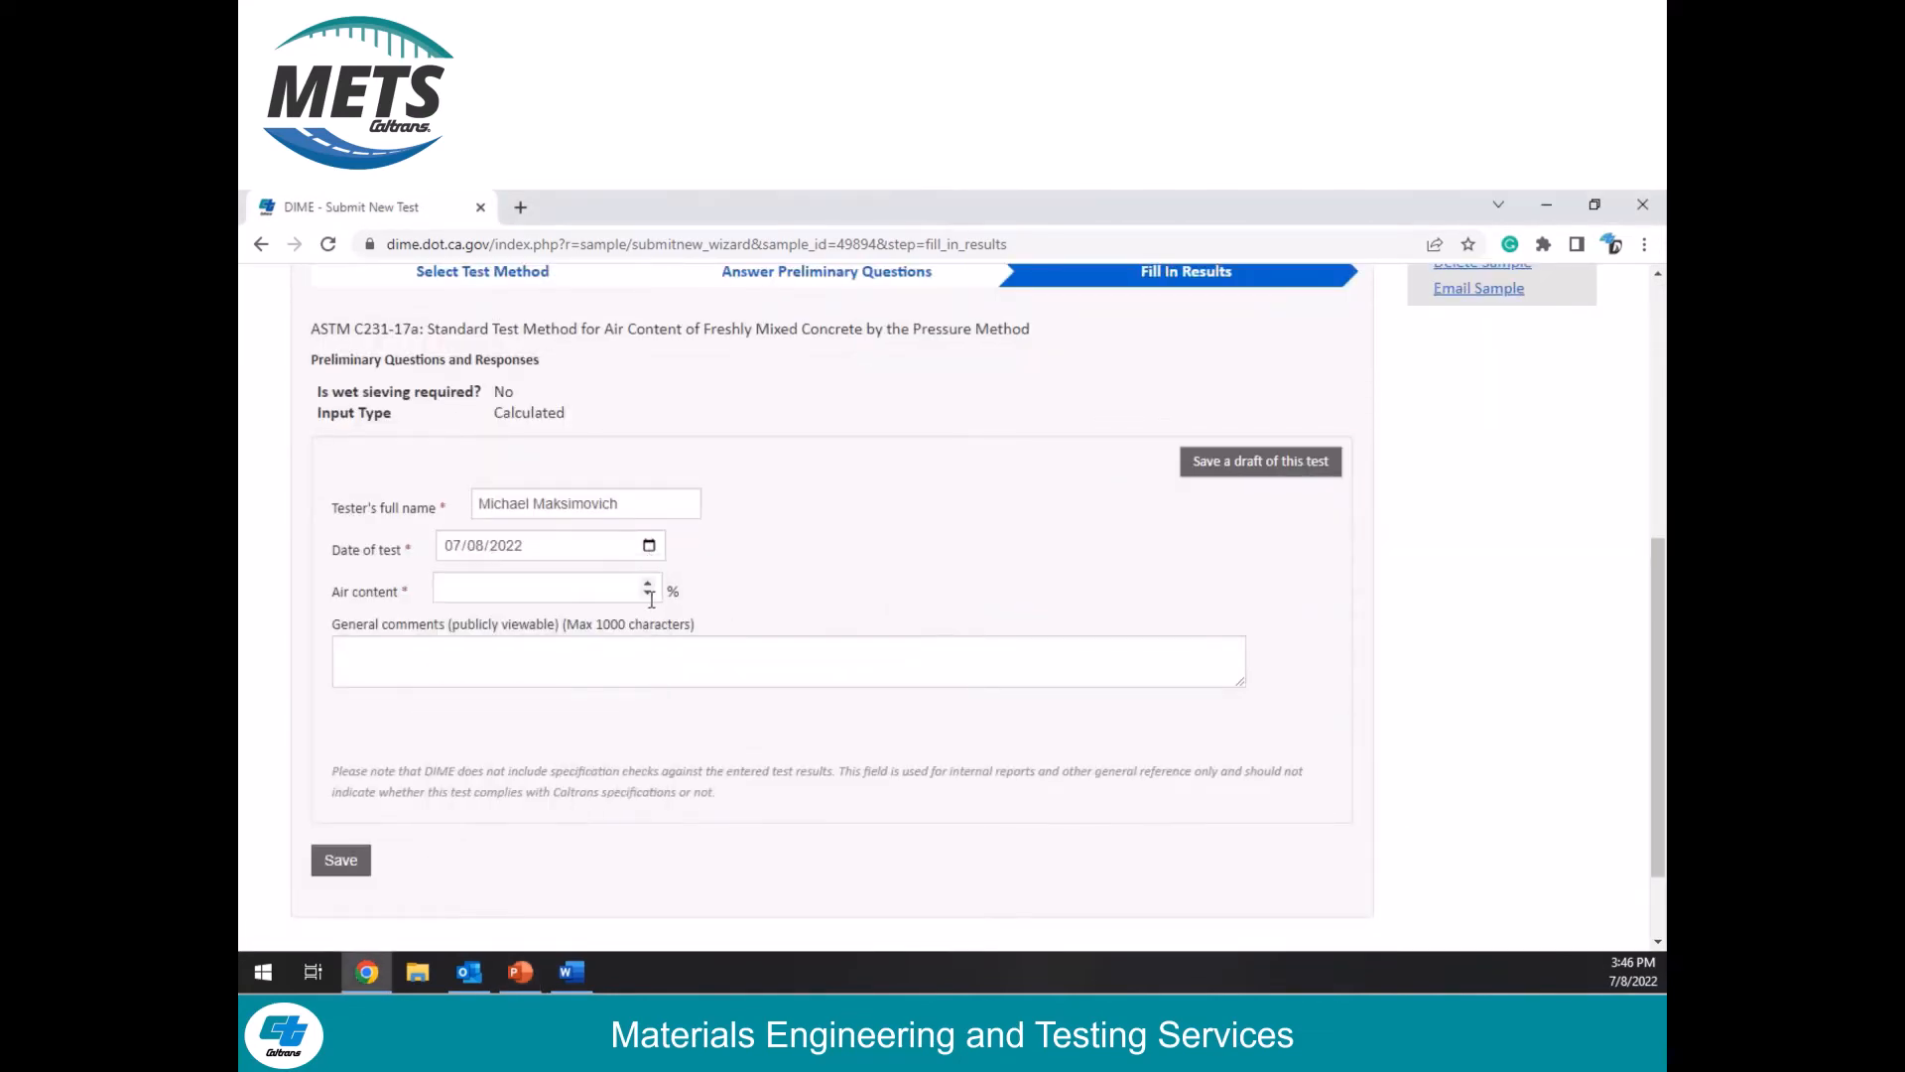
{"action": "left_click", "coordinate": [593, 590]}
{"action": "type", "text": "5.1"}
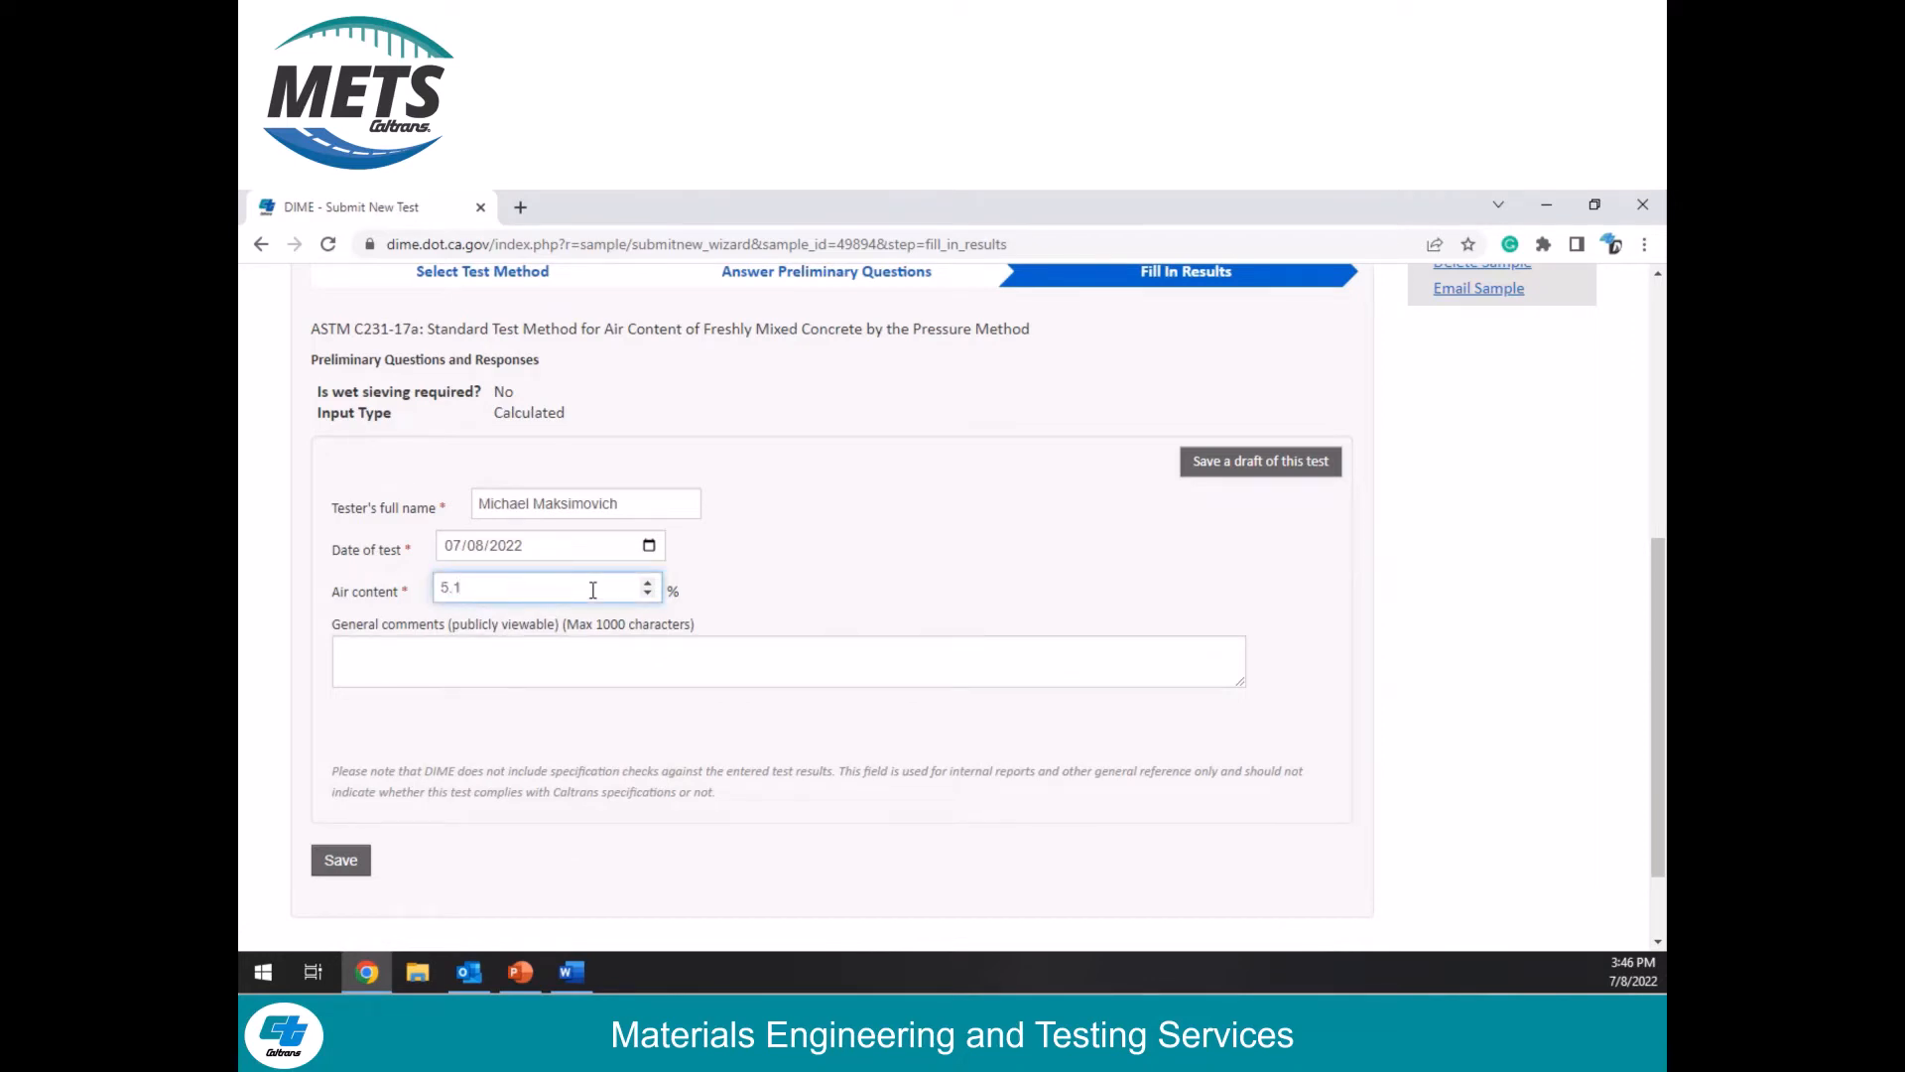
{"action": "left_click", "coordinate": [489, 651]}
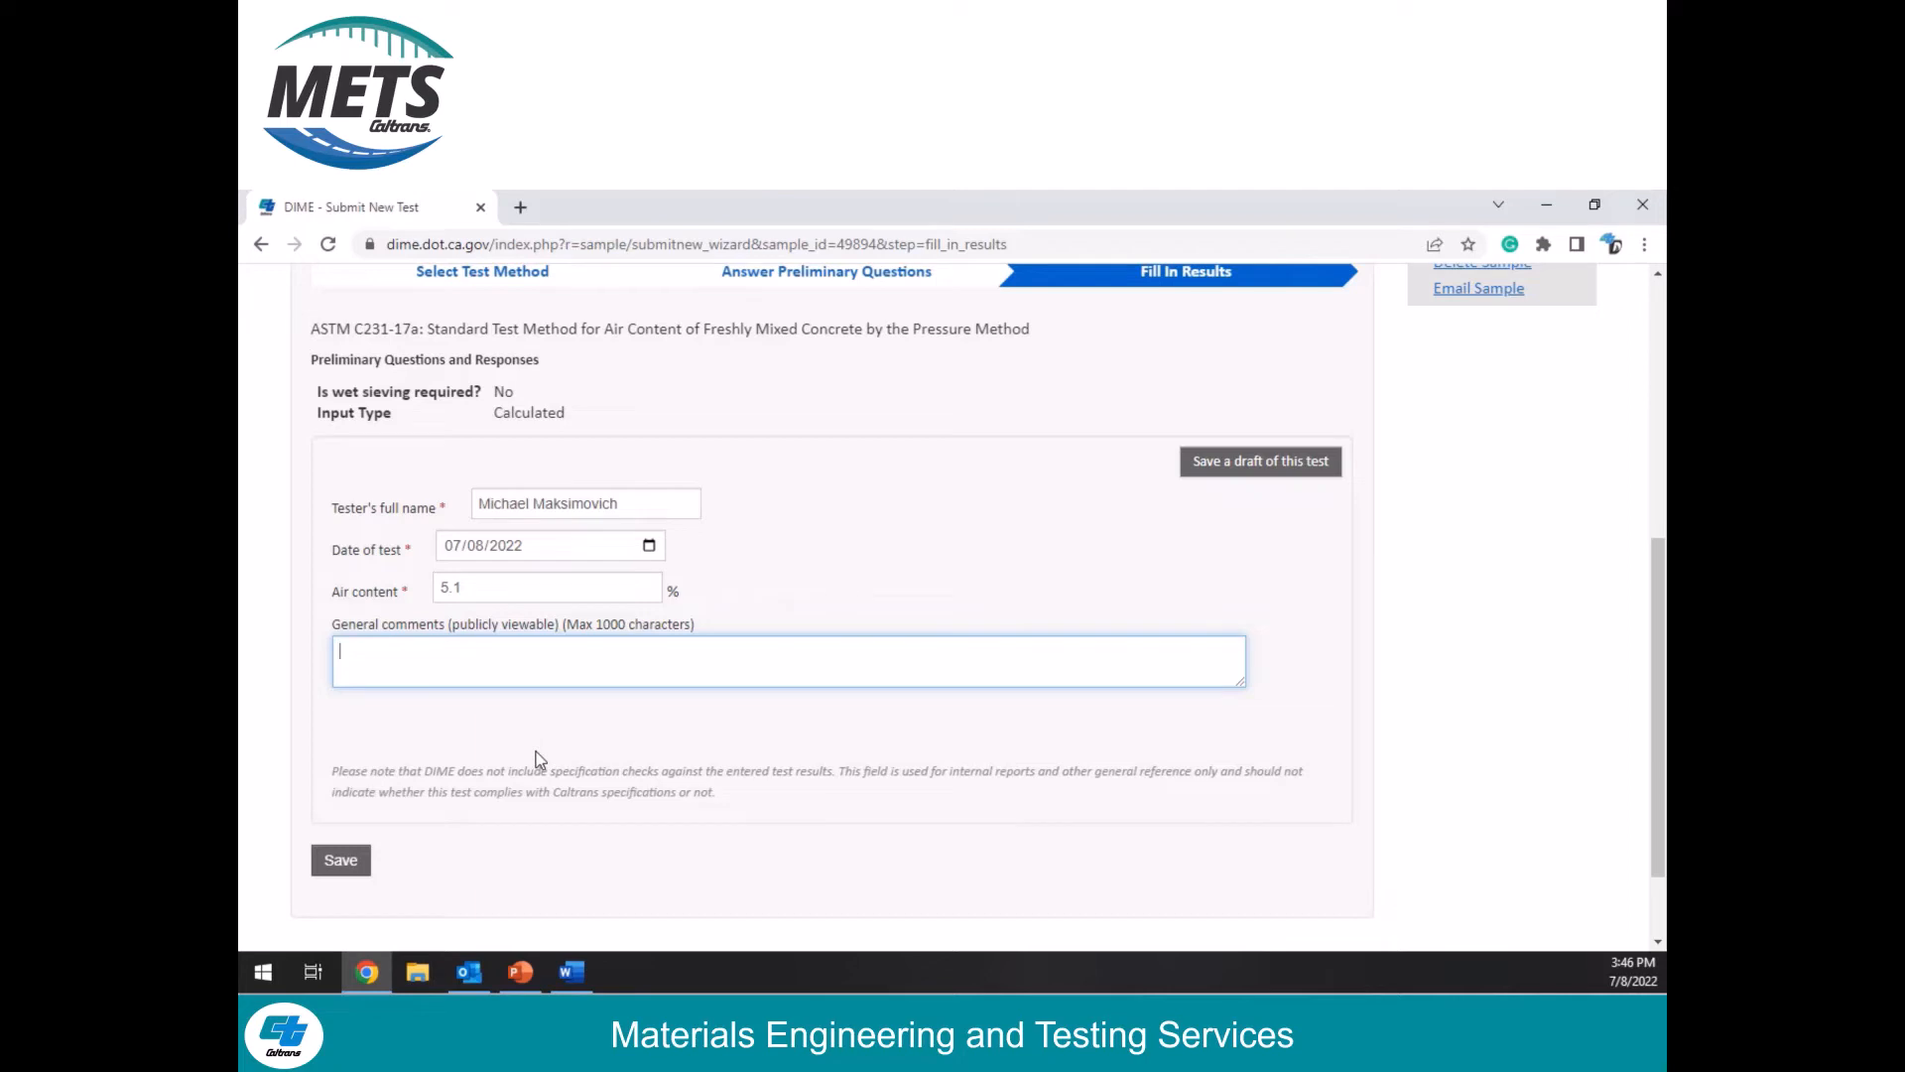
{"action": "left_click", "coordinate": [345, 866]}
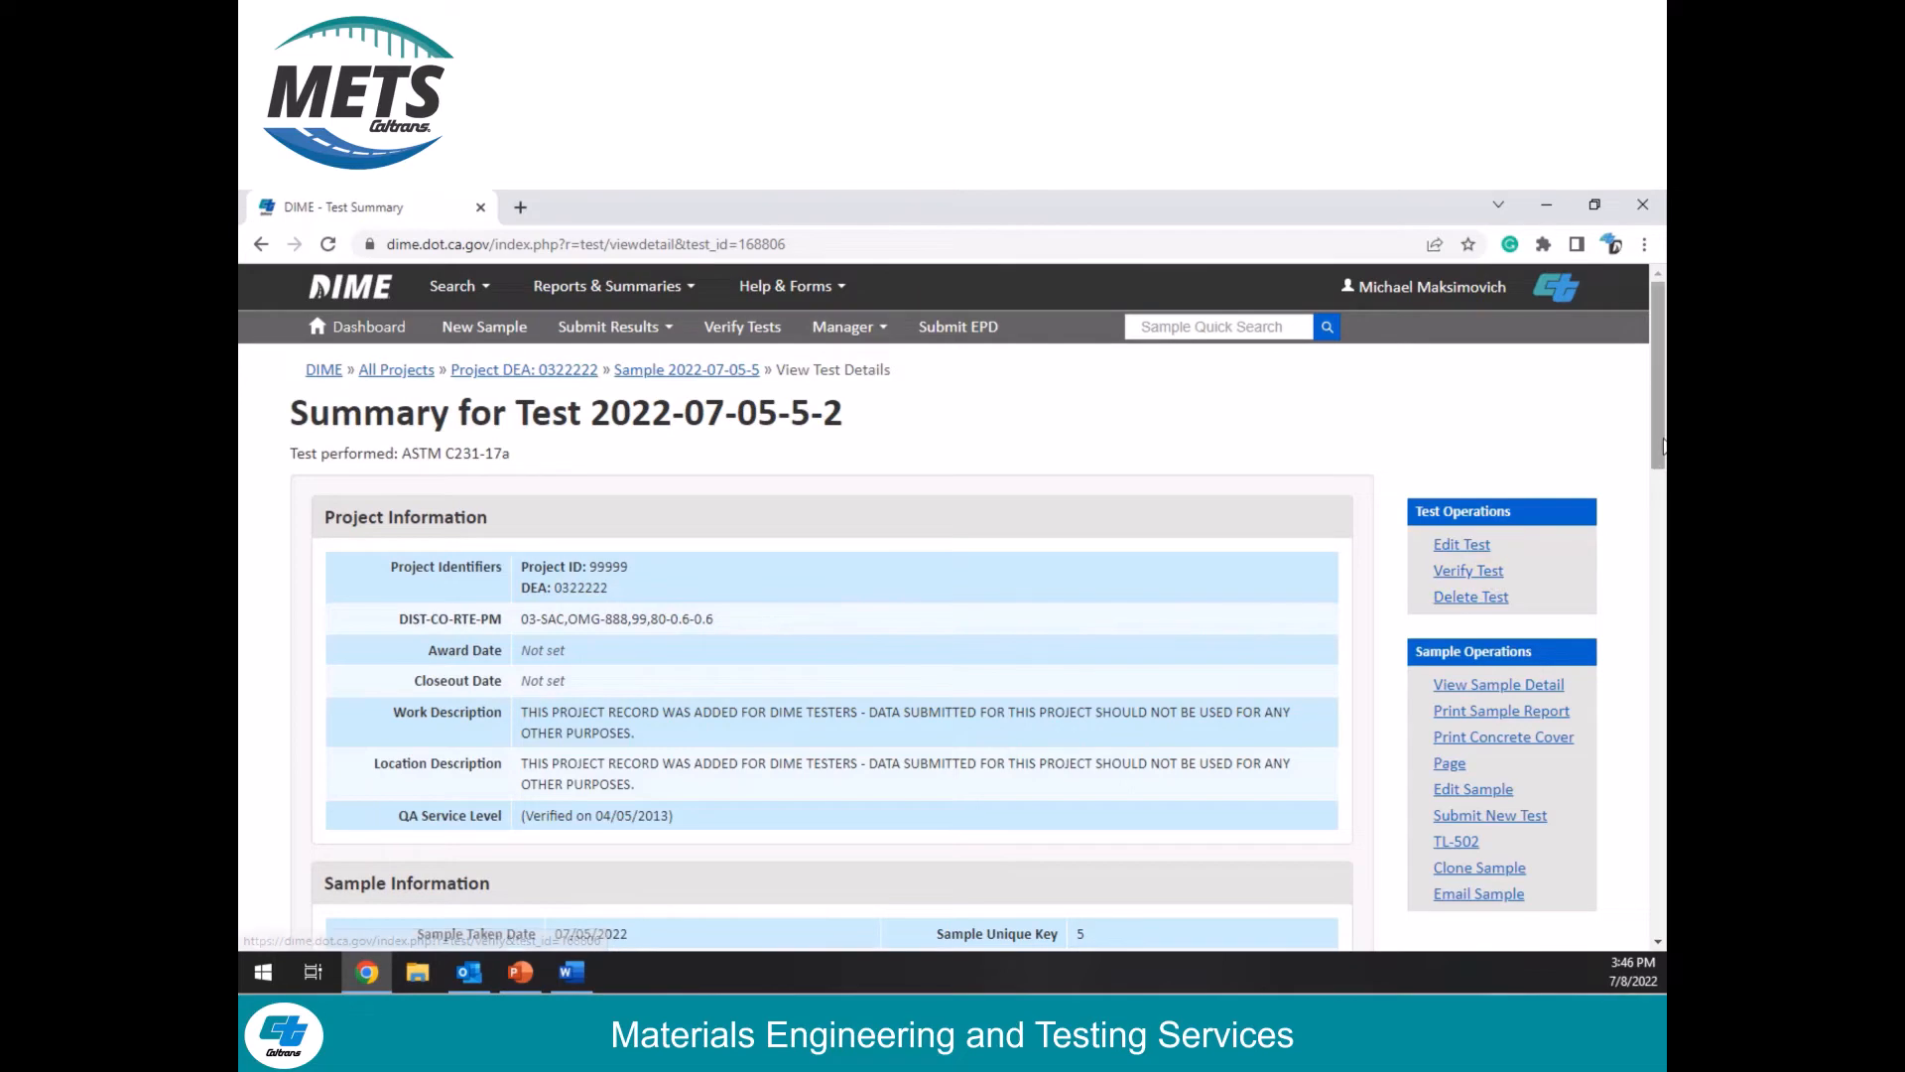
Step: Review the saved air content test's summary and results, and verify its test data
{"action": "left_click_drag", "start_coordinate": [1657, 442], "coordinate": [1615, 865]}
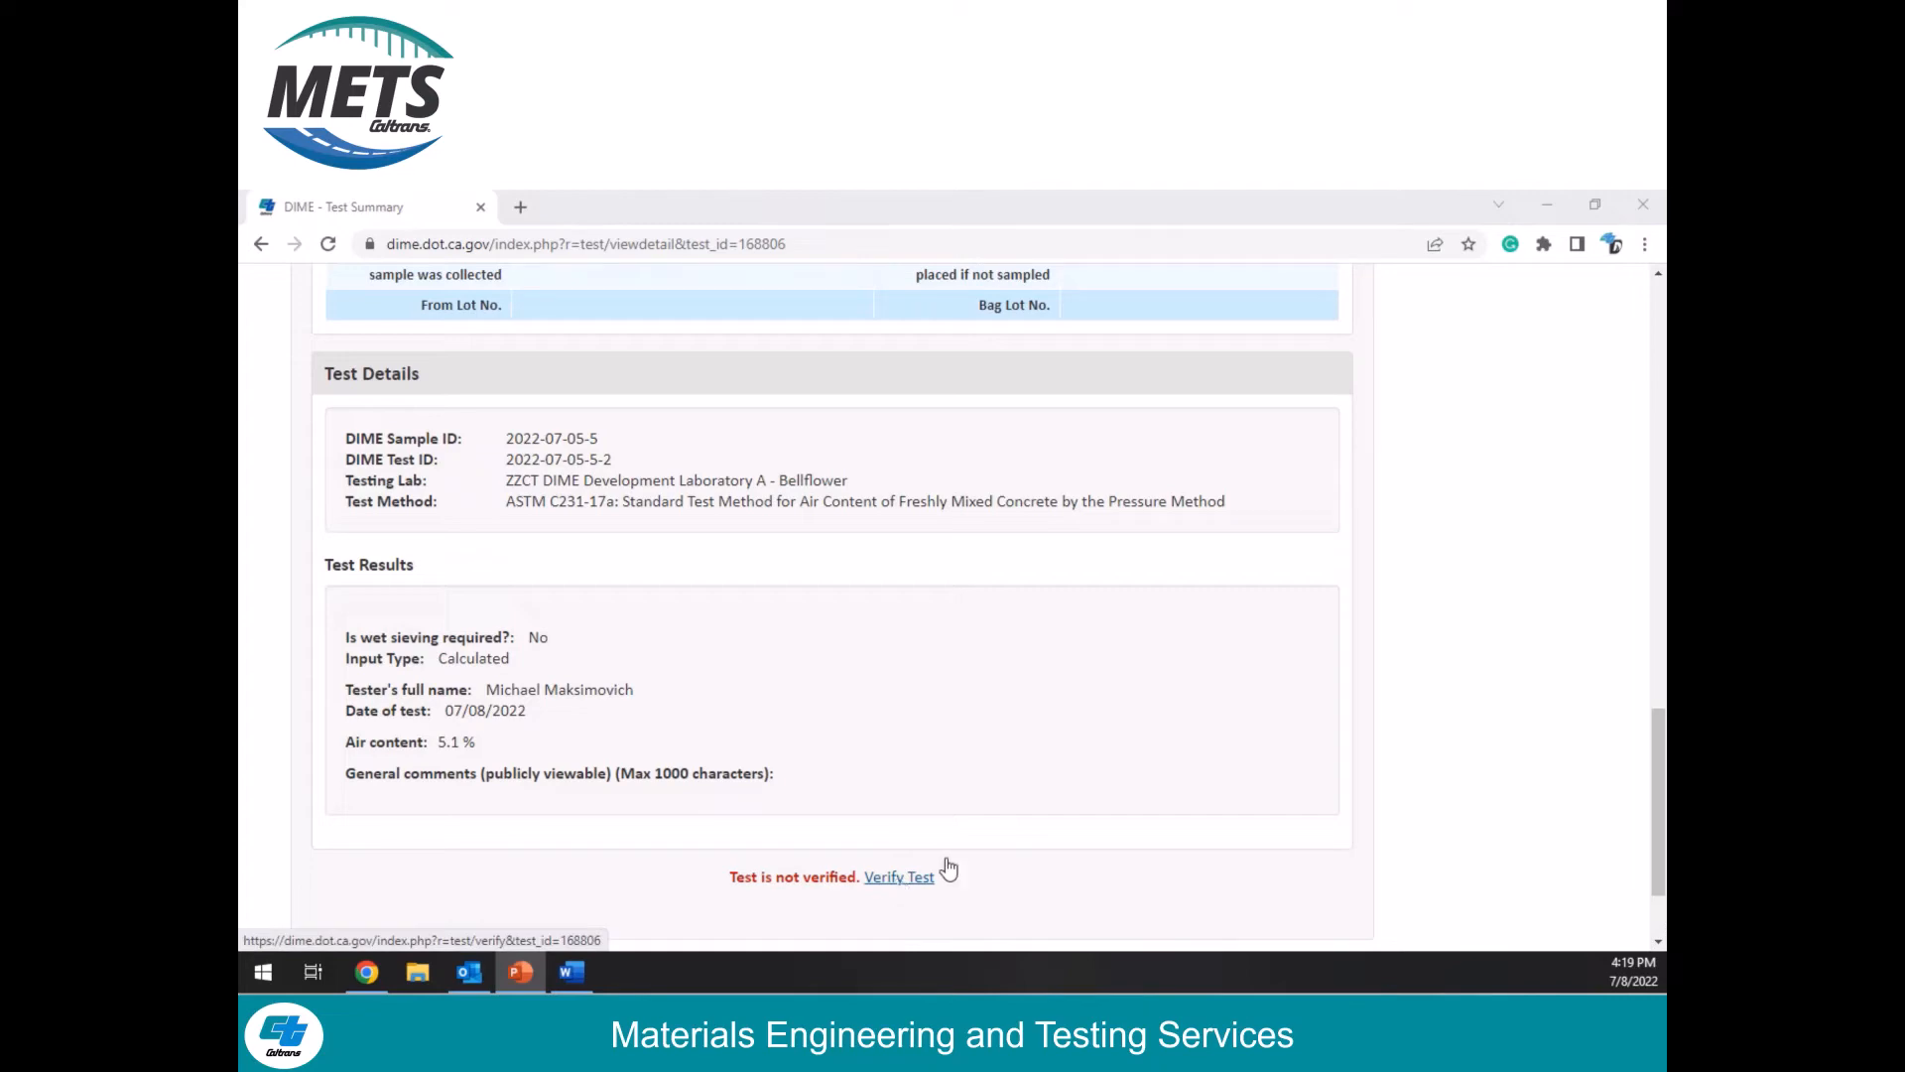
{"action": "left_click_drag", "start_coordinate": [1662, 737], "coordinate": [1662, 307]}
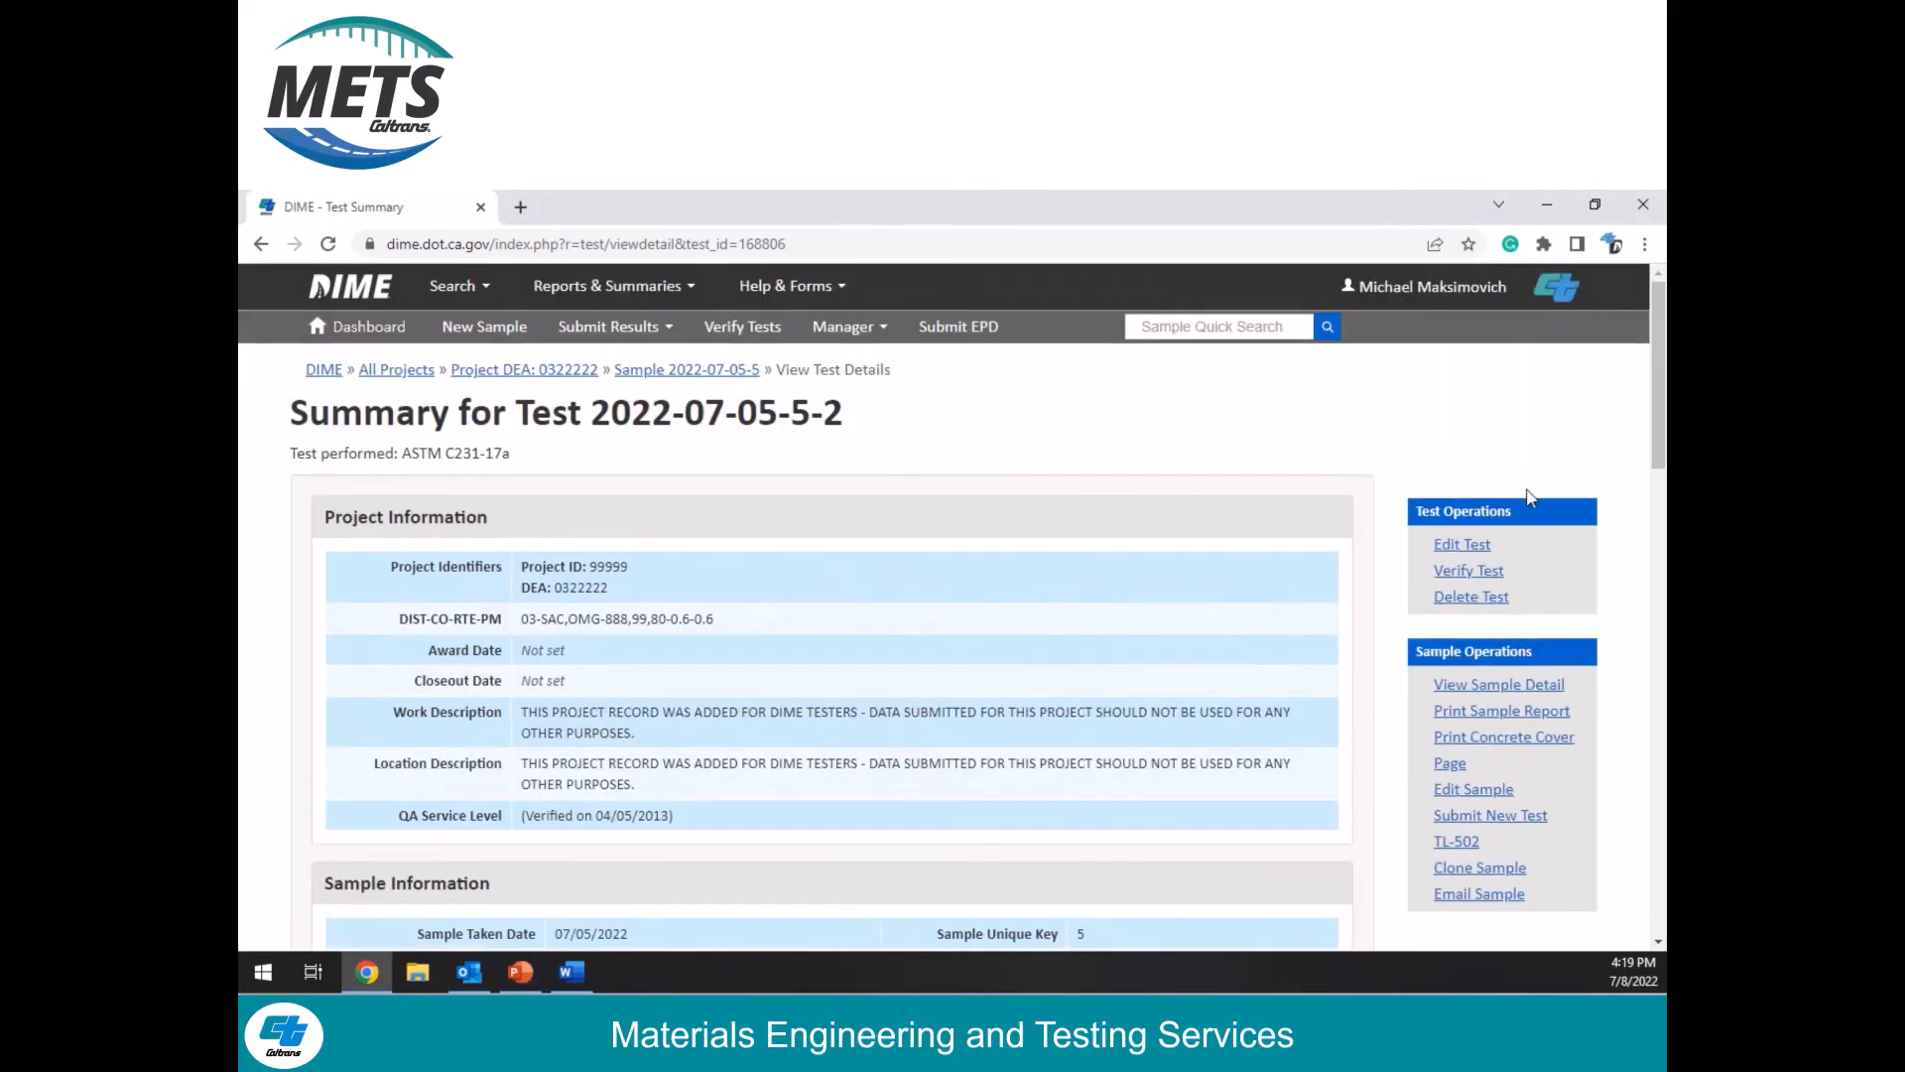
{"action": "left_click", "coordinate": [1468, 572]}
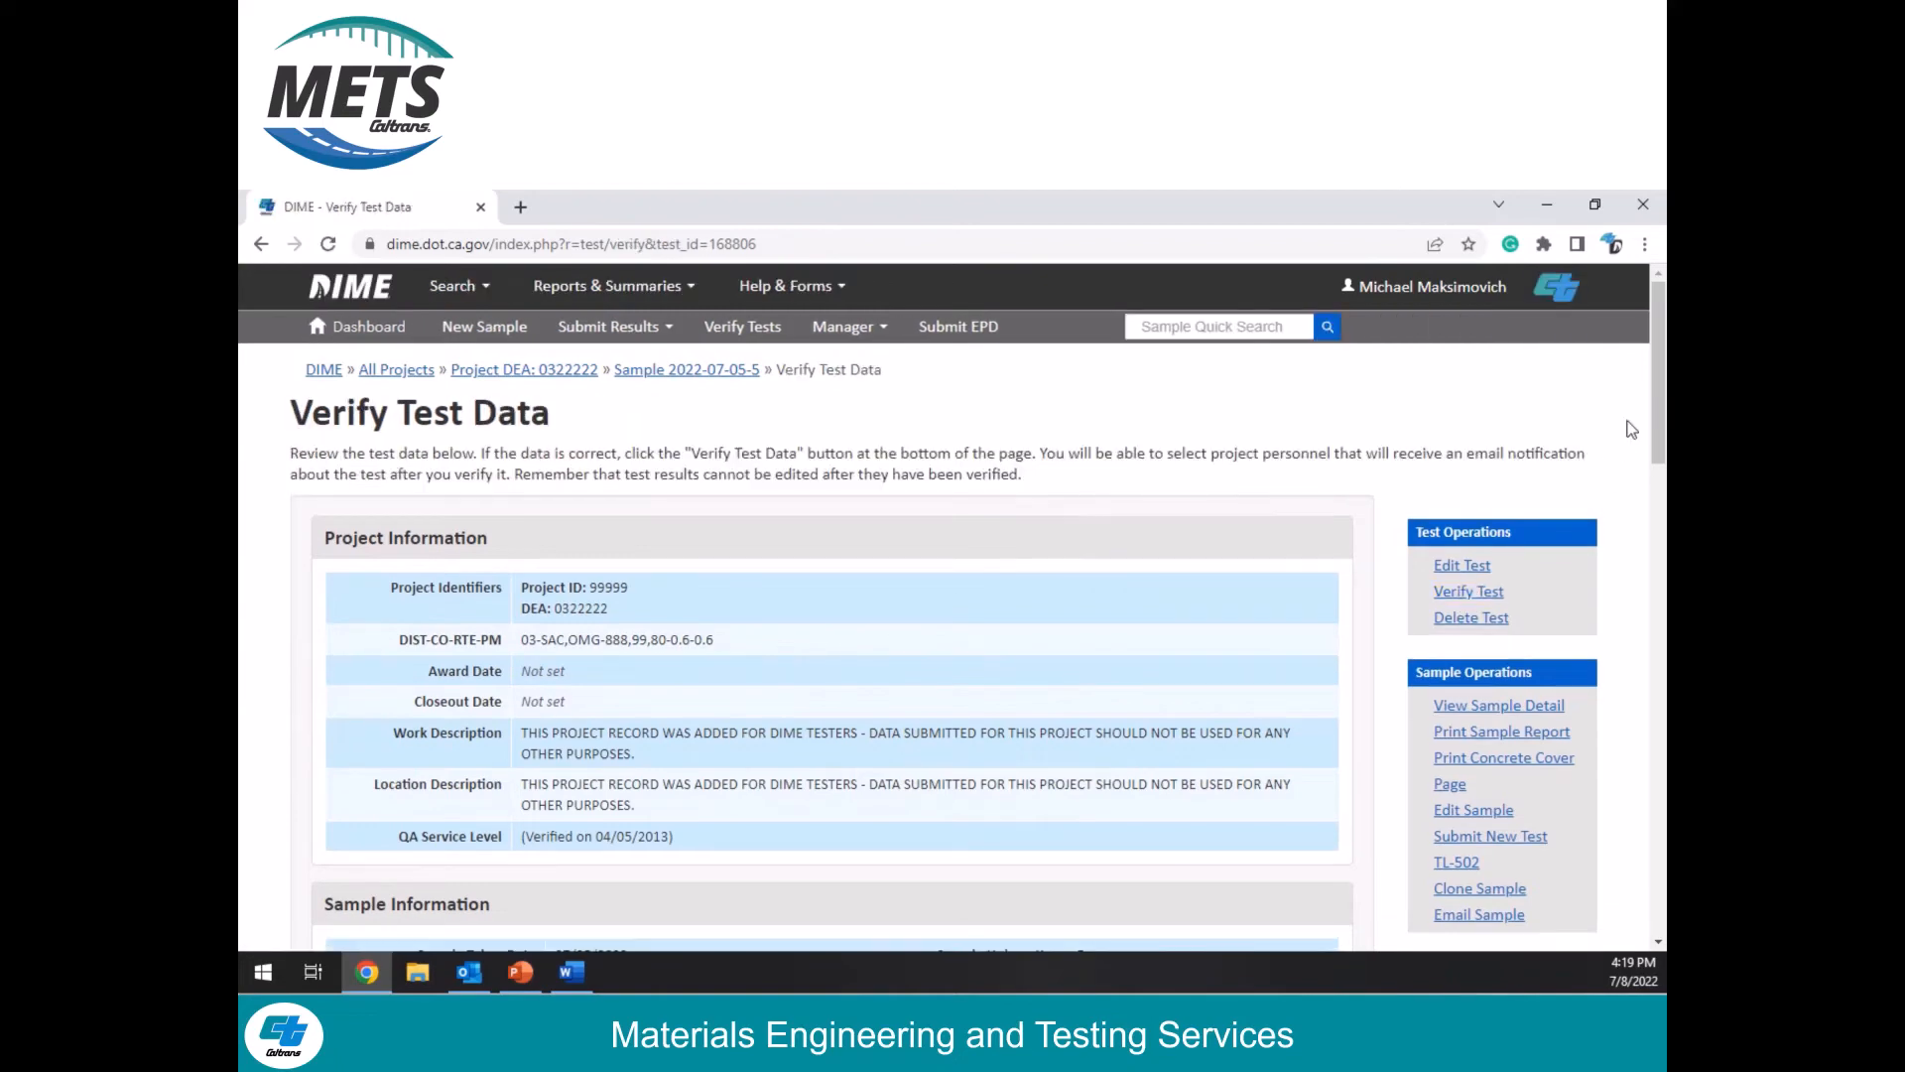
{"action": "left_click_drag", "start_coordinate": [1659, 419], "coordinate": [1597, 824]}
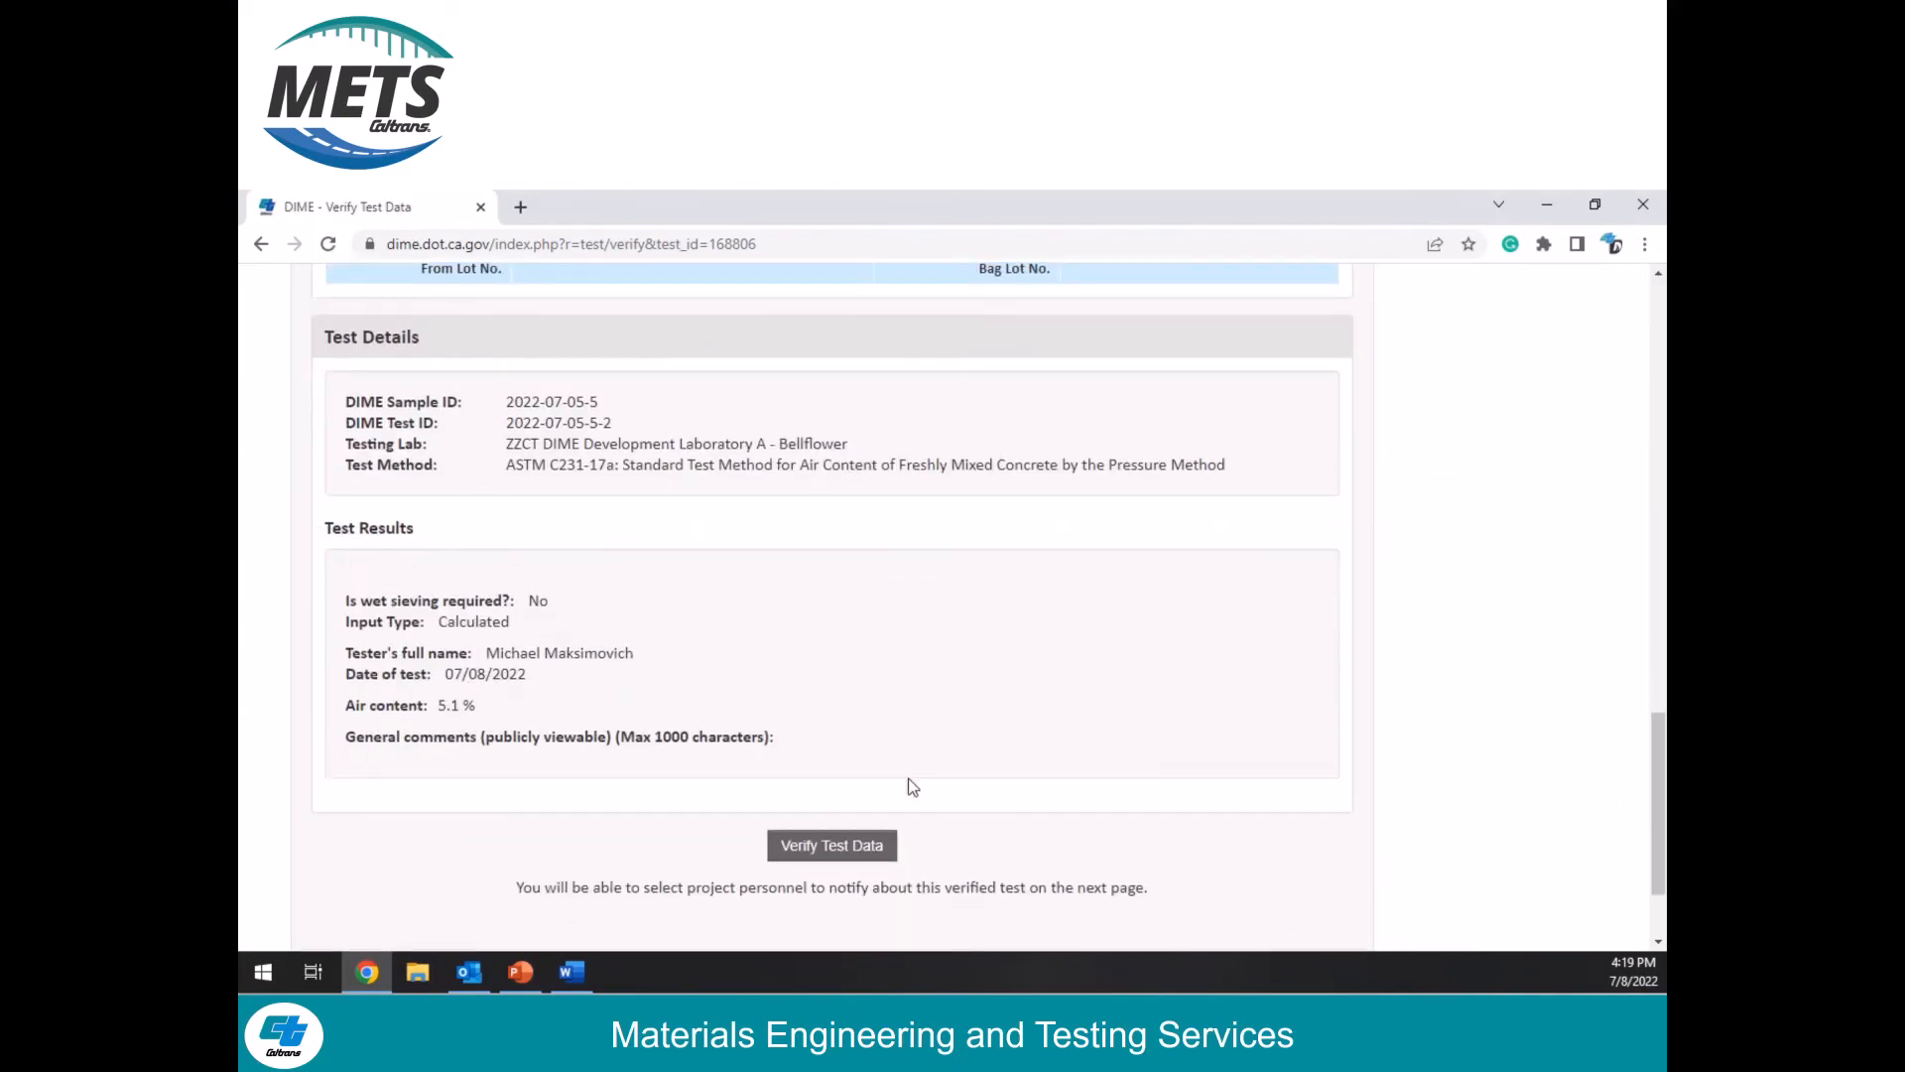
{"action": "left_click", "coordinate": [875, 848]}
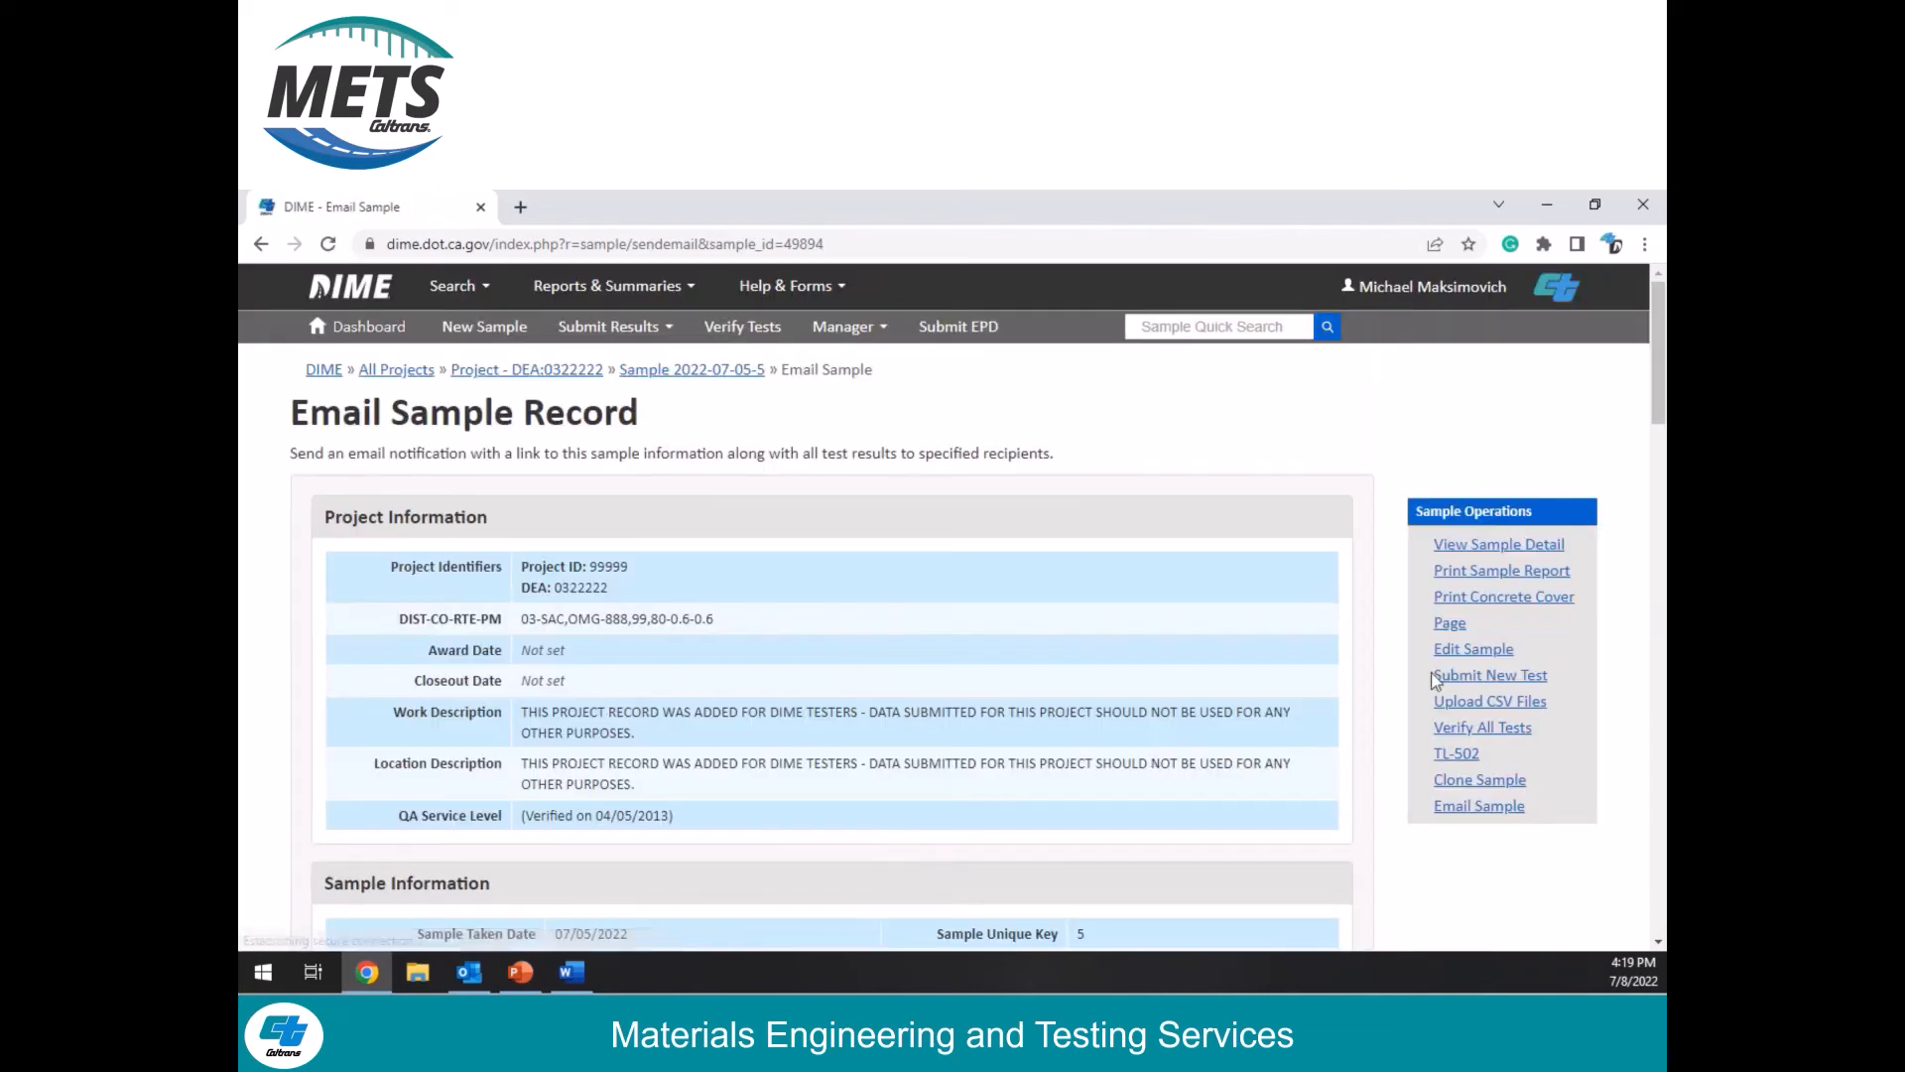
Step: Examine the email notification page's project personnel list, additional notes field and sending options
{"action": "left_click_drag", "start_coordinate": [1652, 411], "coordinate": [1629, 726]}
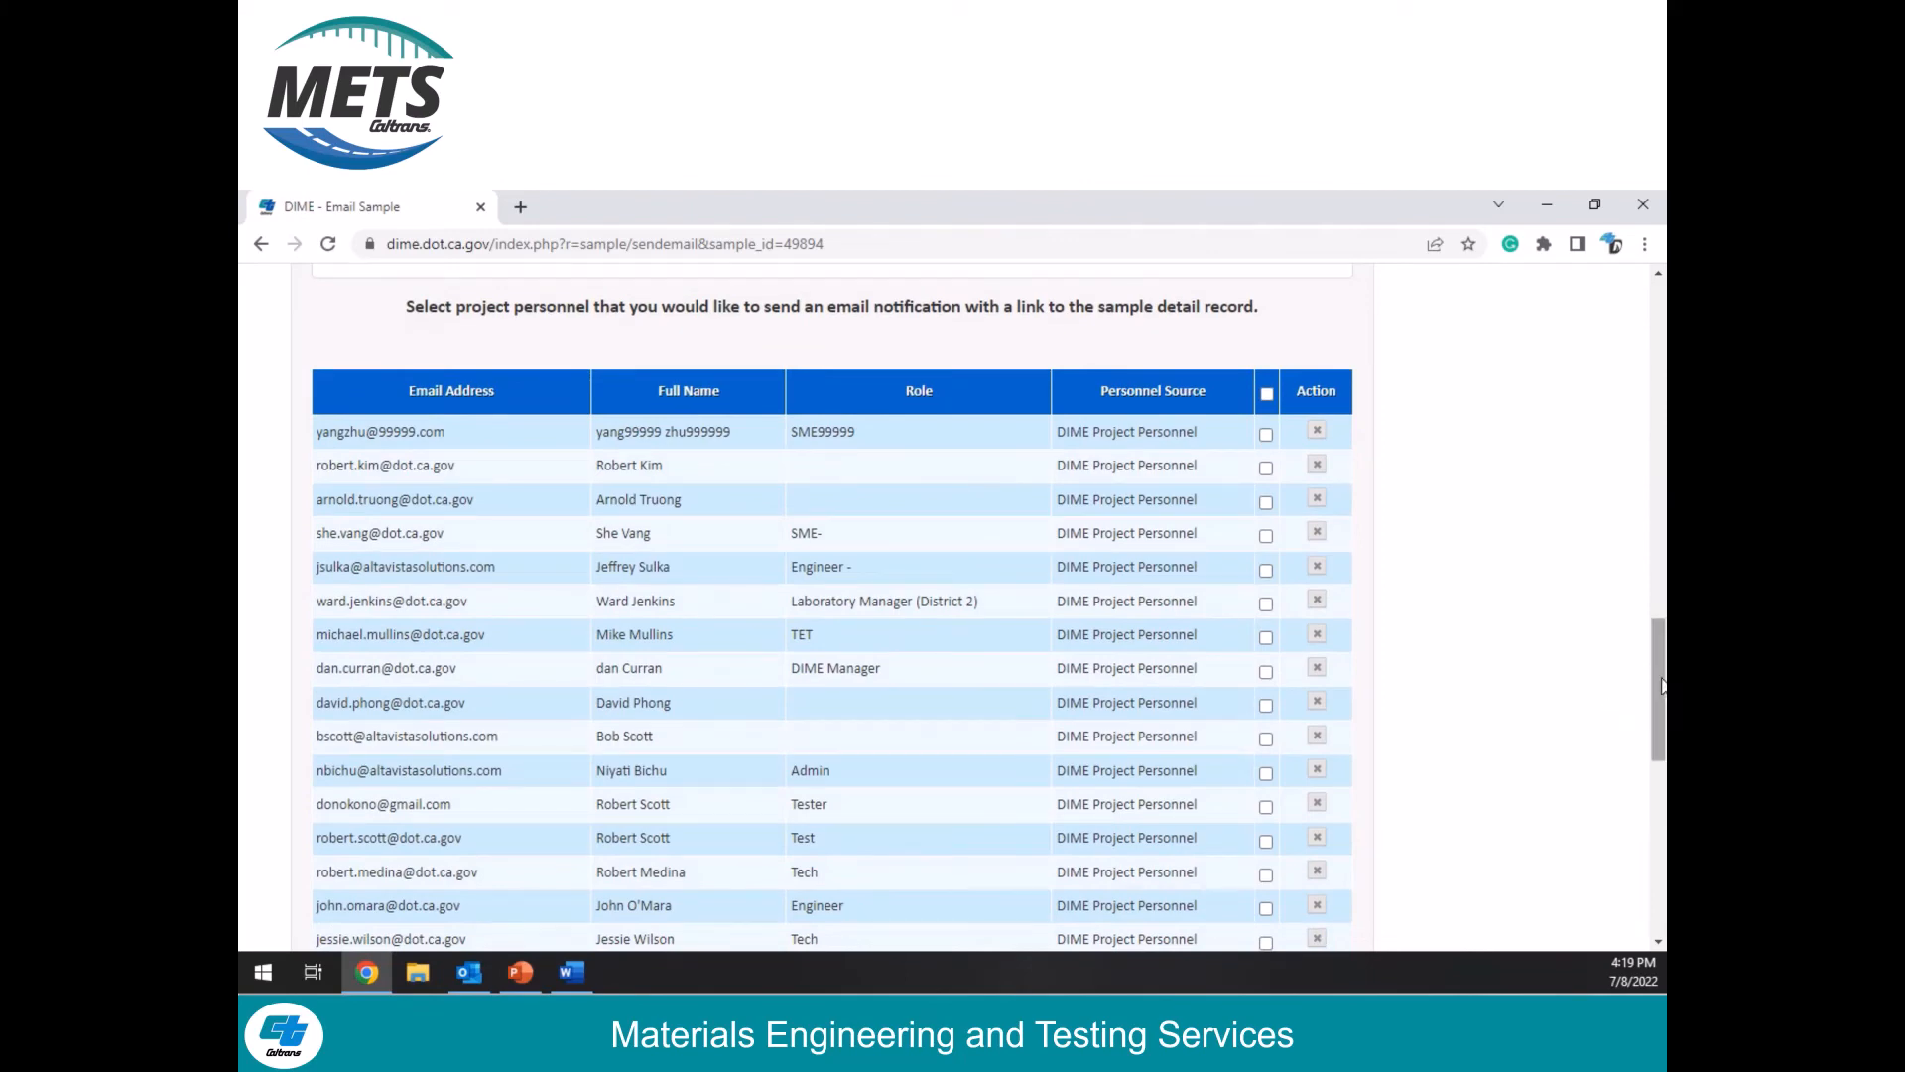
{"action": "left_click_drag", "start_coordinate": [1661, 685], "coordinate": [1371, 852]}
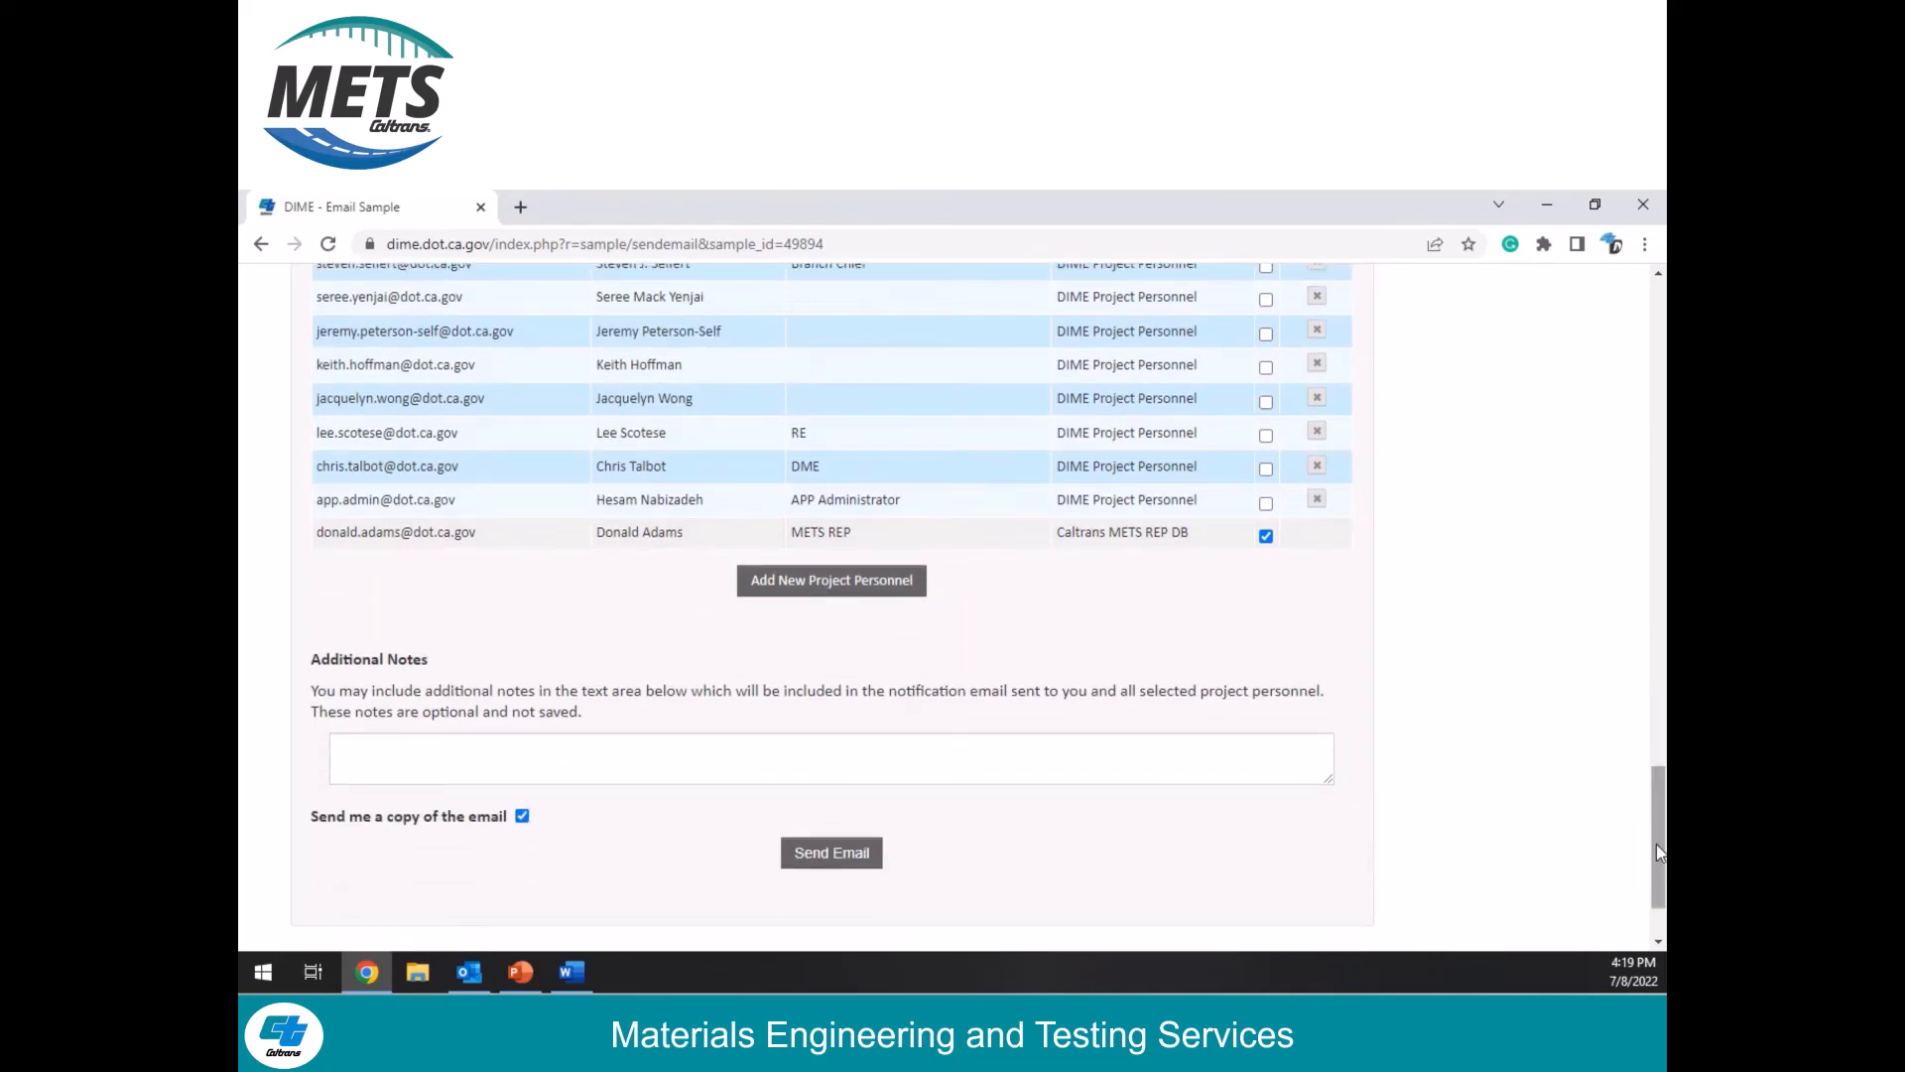
{"action": "left_click_drag", "start_coordinate": [1657, 844], "coordinate": [1622, 402]}
{"action": "left_click", "coordinate": [1528, 423]}
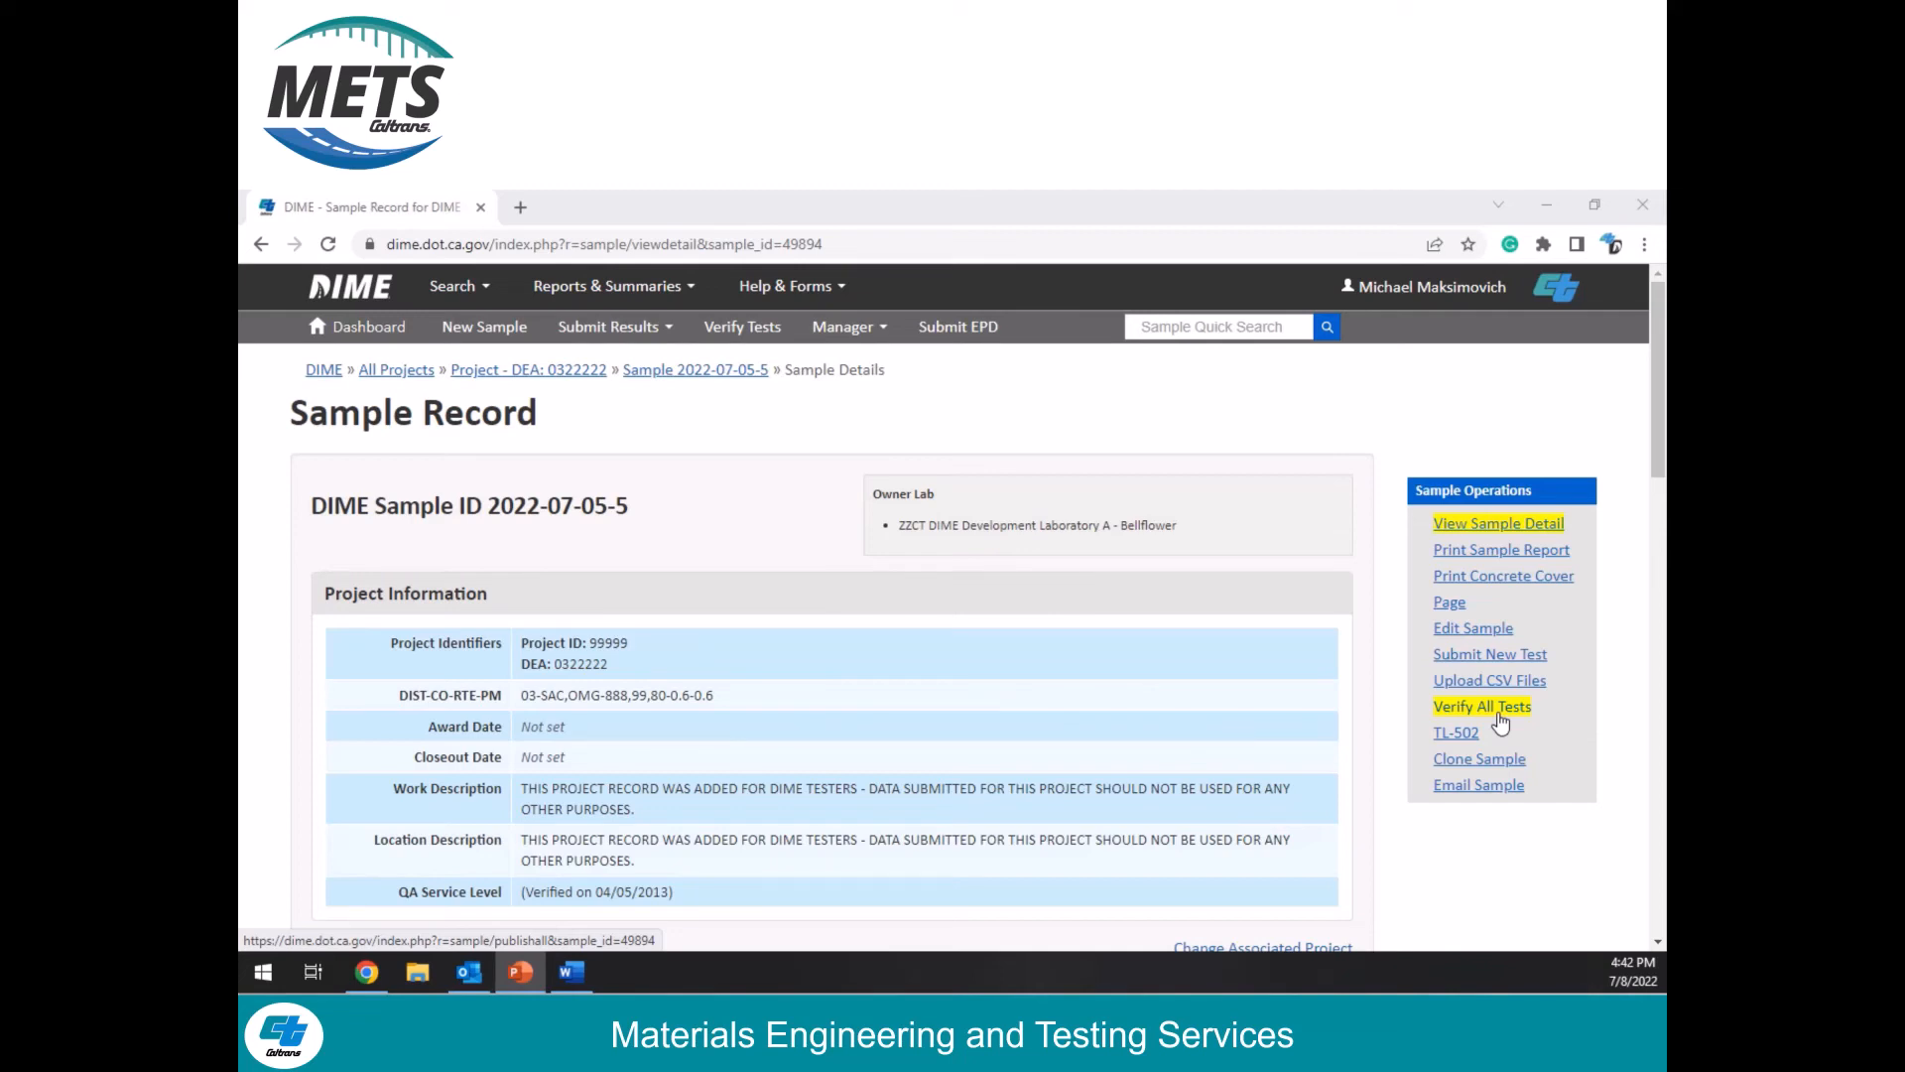
Step: View the list of unverified tests in a separate browser tab, and close that tab to return to the sample record
{"action": "right_click", "coordinate": [756, 338]}
{"action": "left_click", "coordinate": [784, 348]}
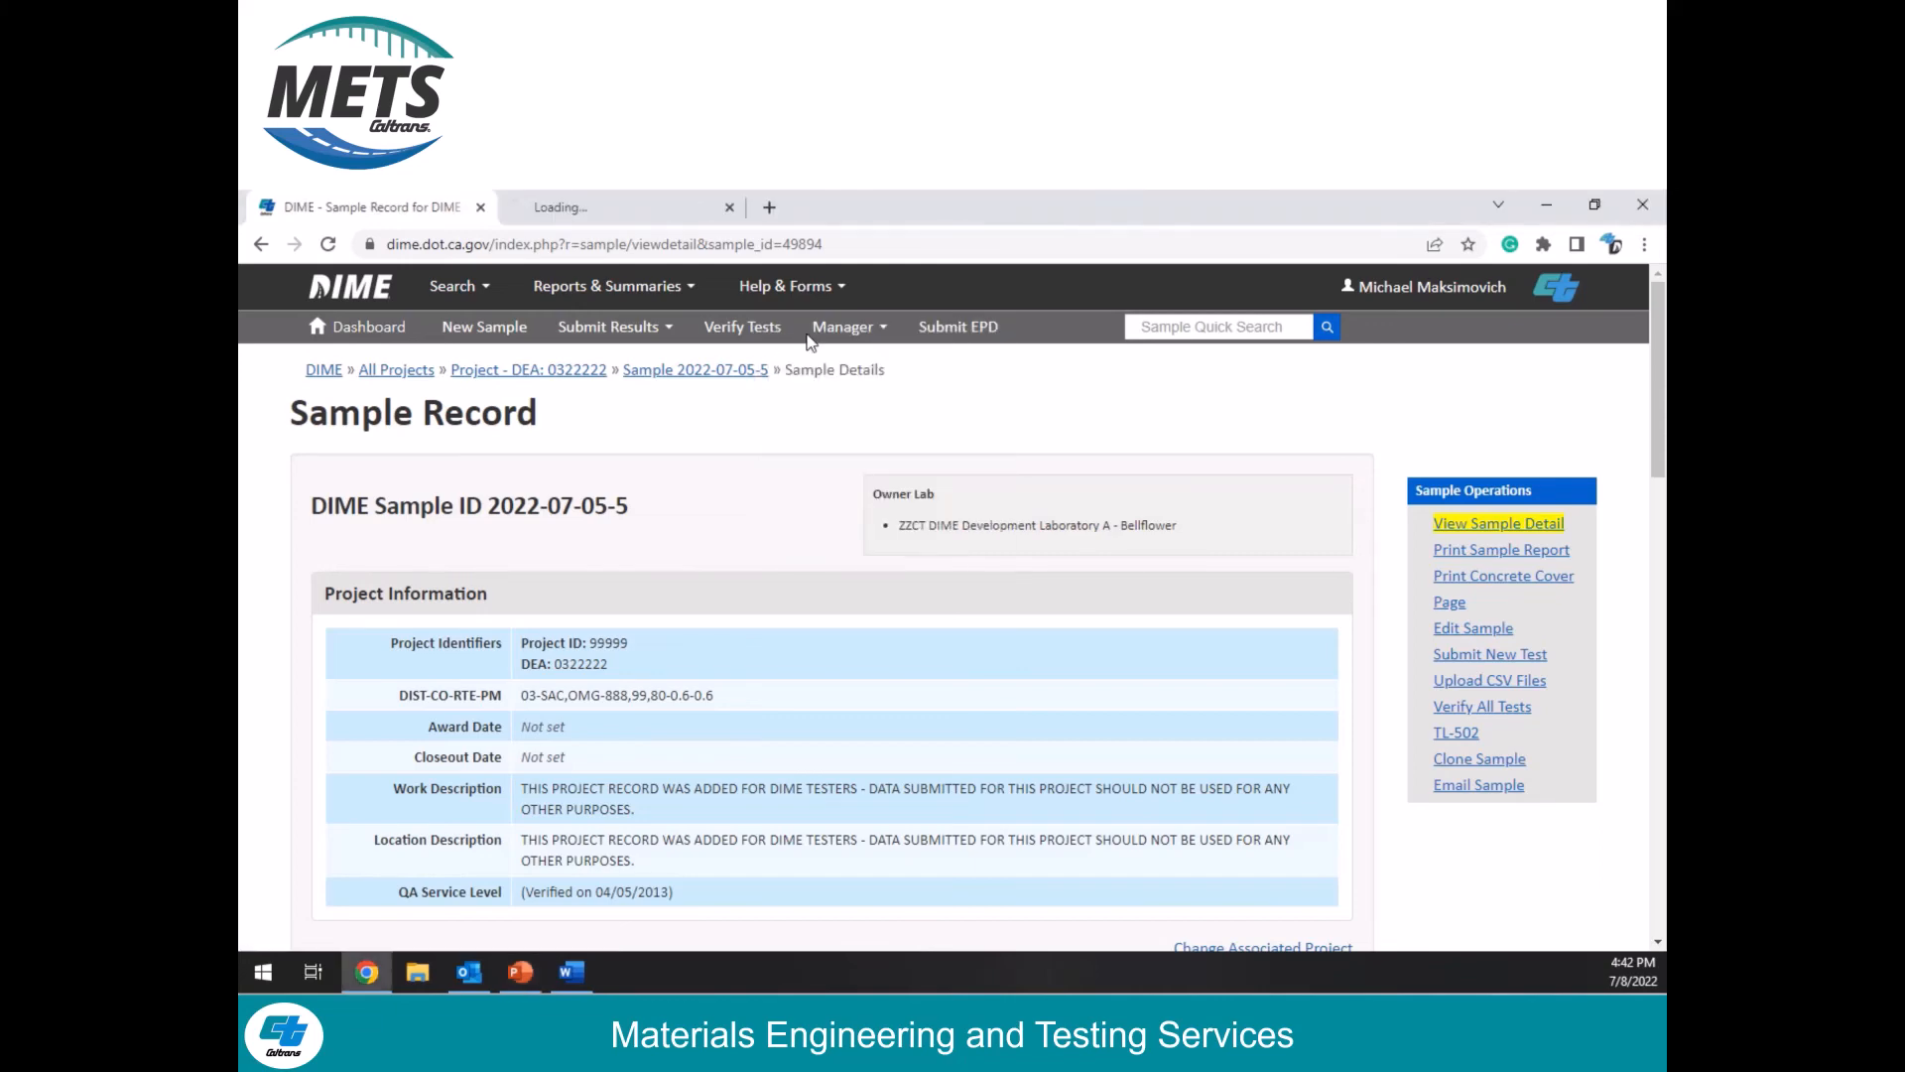
{"action": "left_click", "coordinate": [658, 211]}
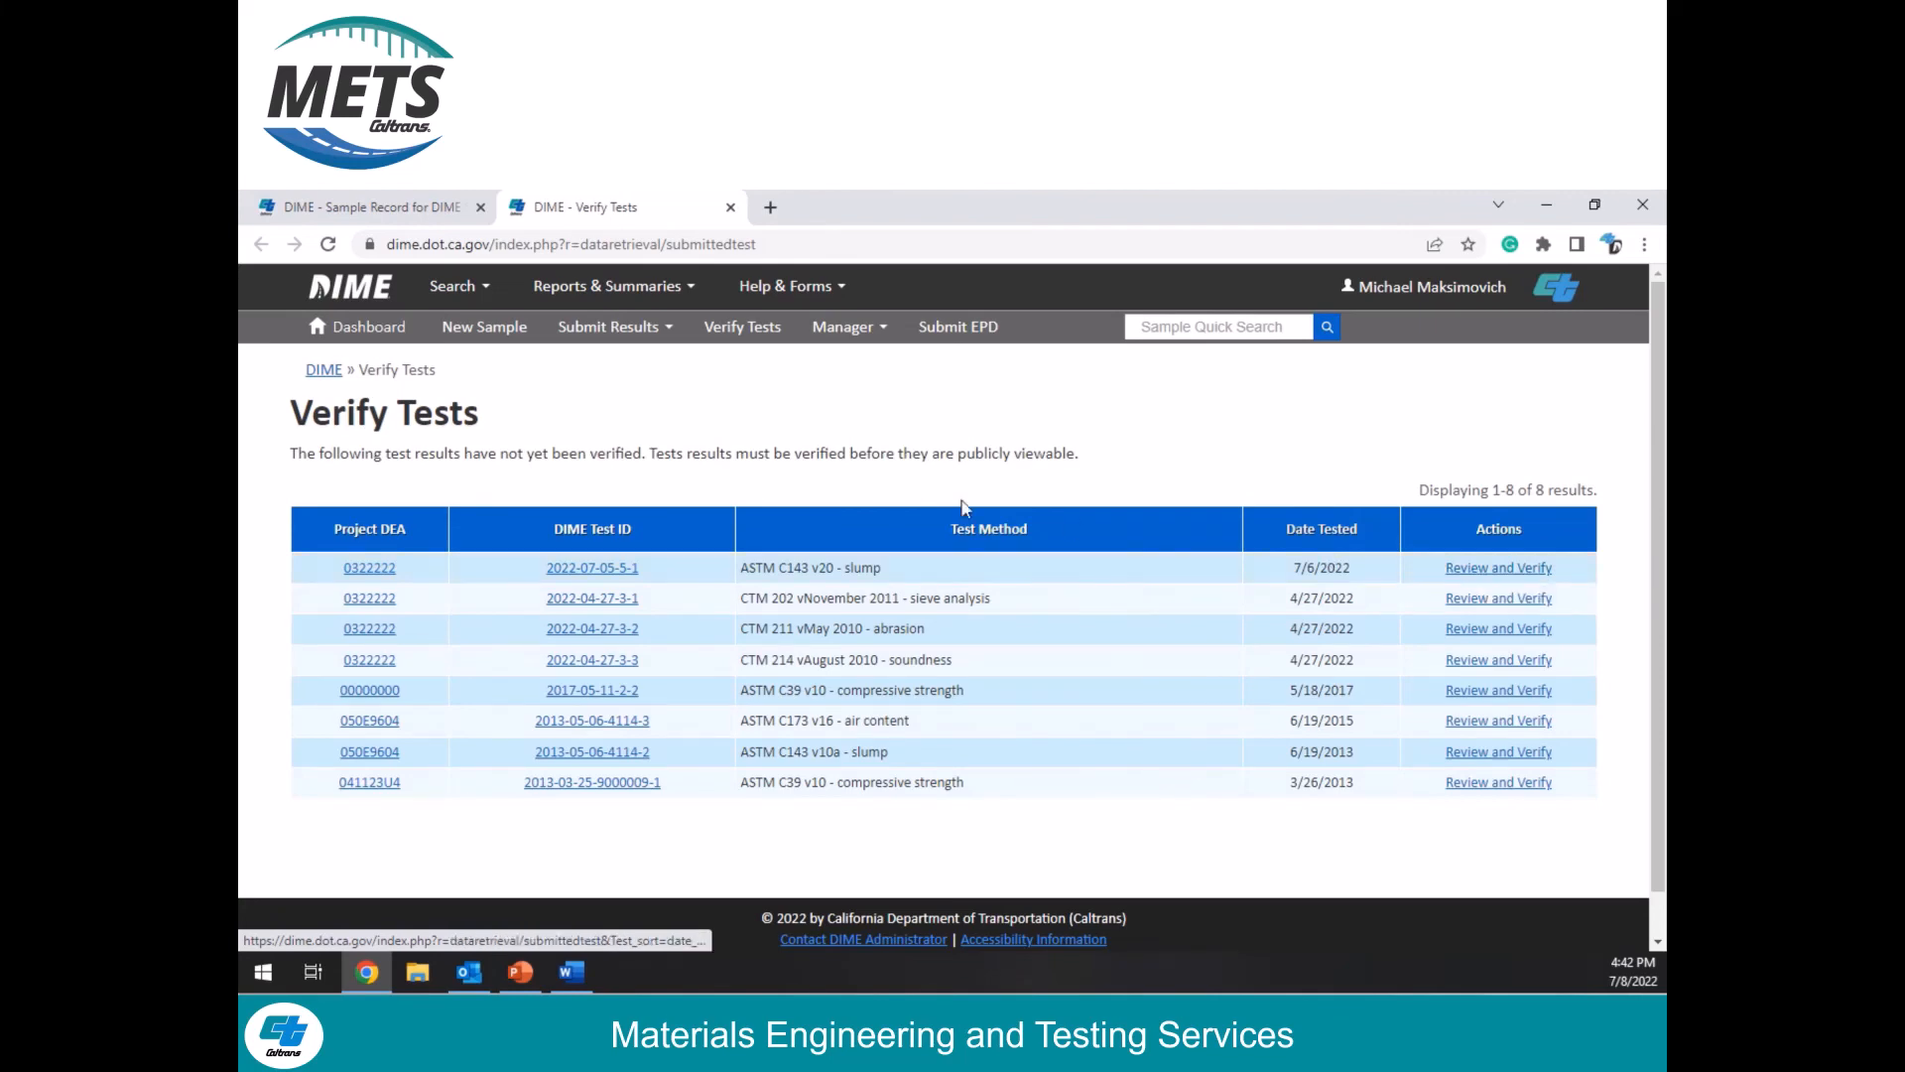
{"action": "left_click", "coordinate": [730, 207]}
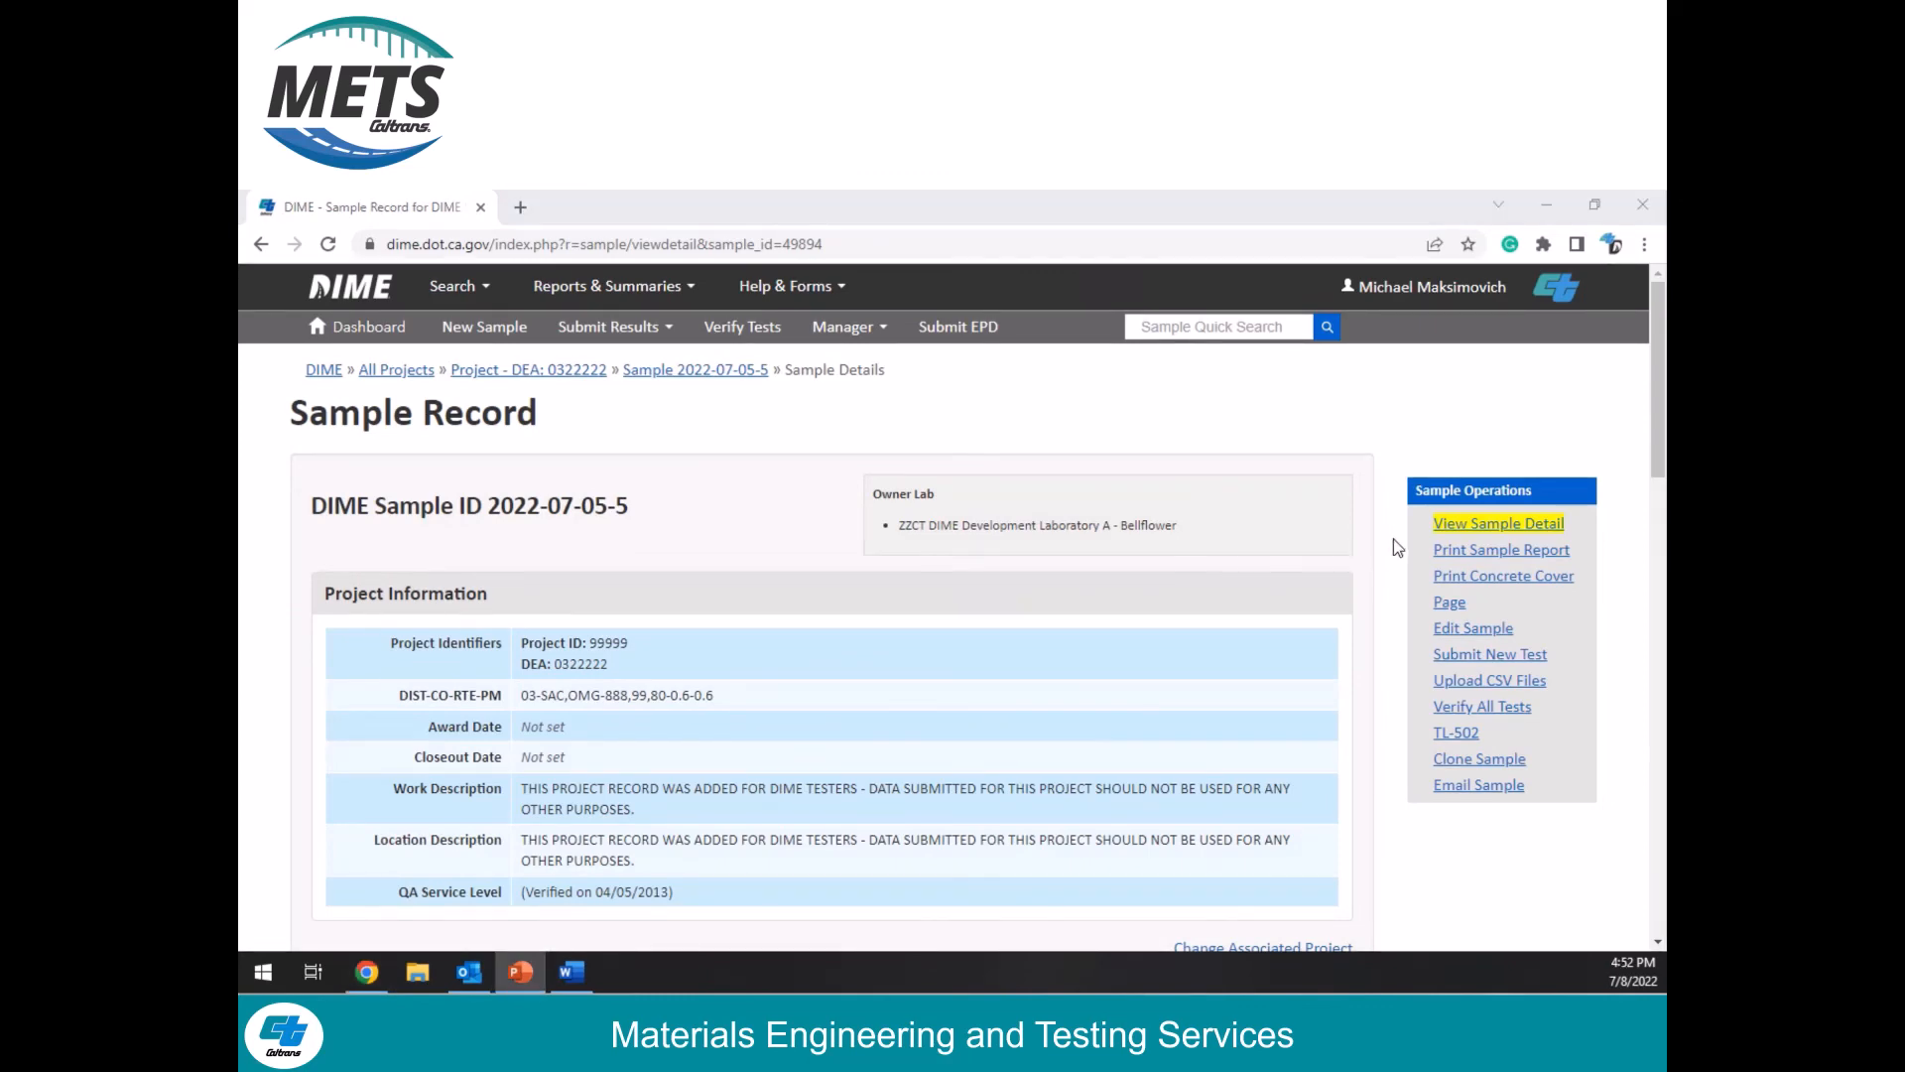
Step: Check the ASTM C231-17a test's verification status and release date in the sample record's submitted tests
{"action": "left_click_drag", "start_coordinate": [1657, 405], "coordinate": [1639, 861]}
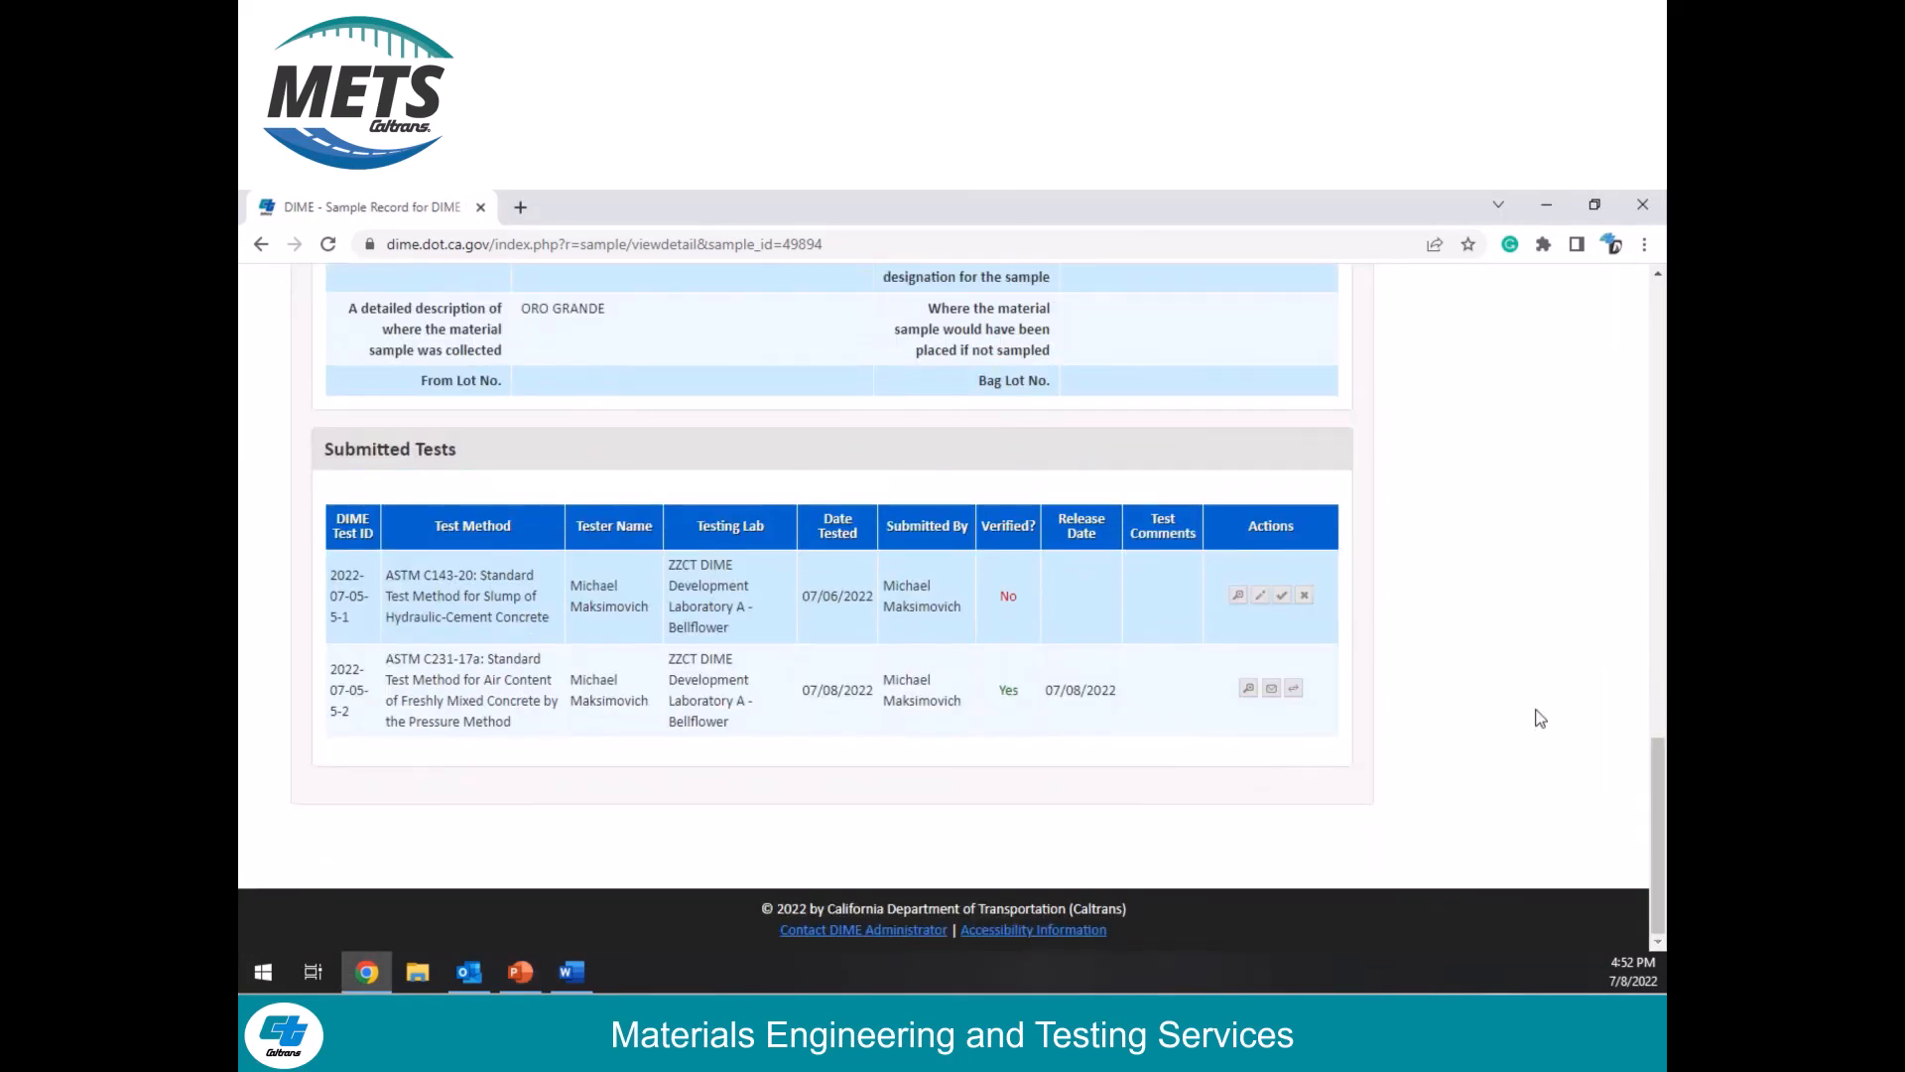
{"action": "left_click_drag", "start_coordinate": [387, 660], "coordinate": [453, 660]}
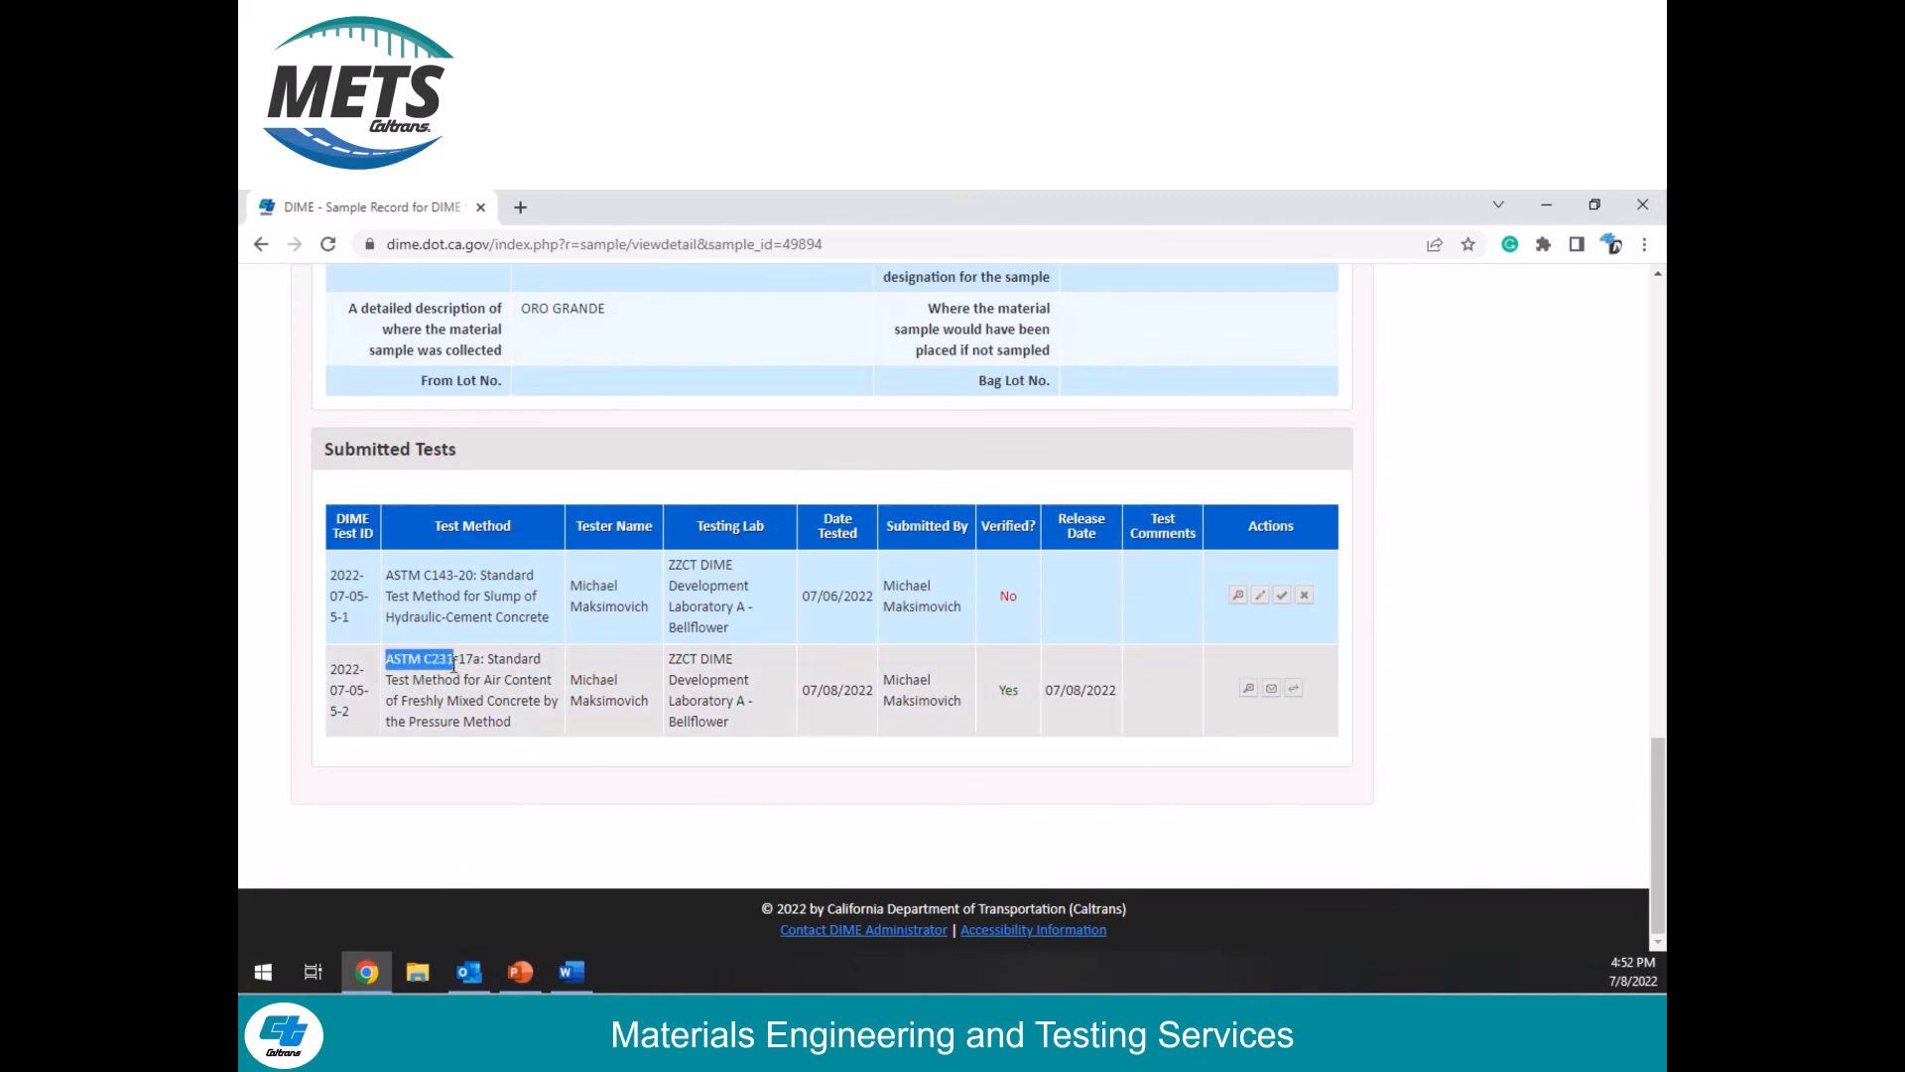
{"action": "left_click", "coordinate": [1157, 699]}
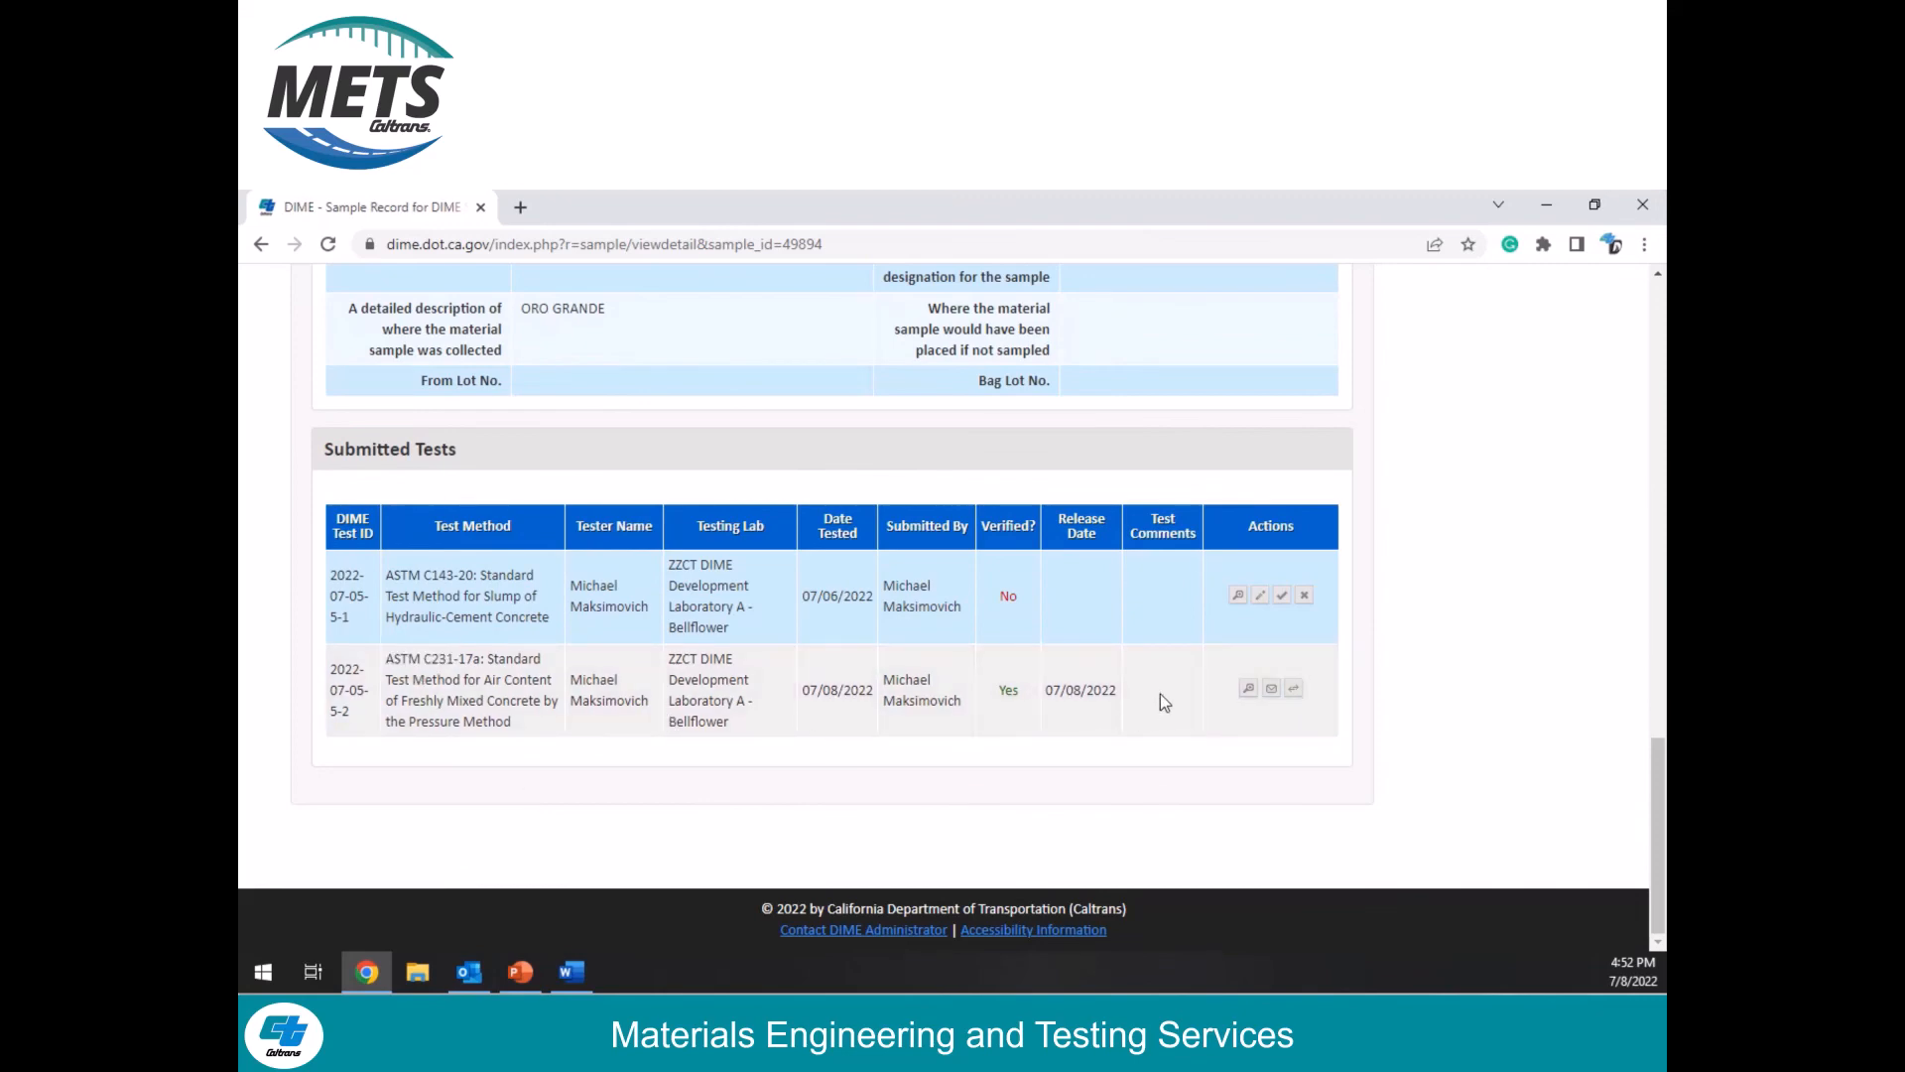